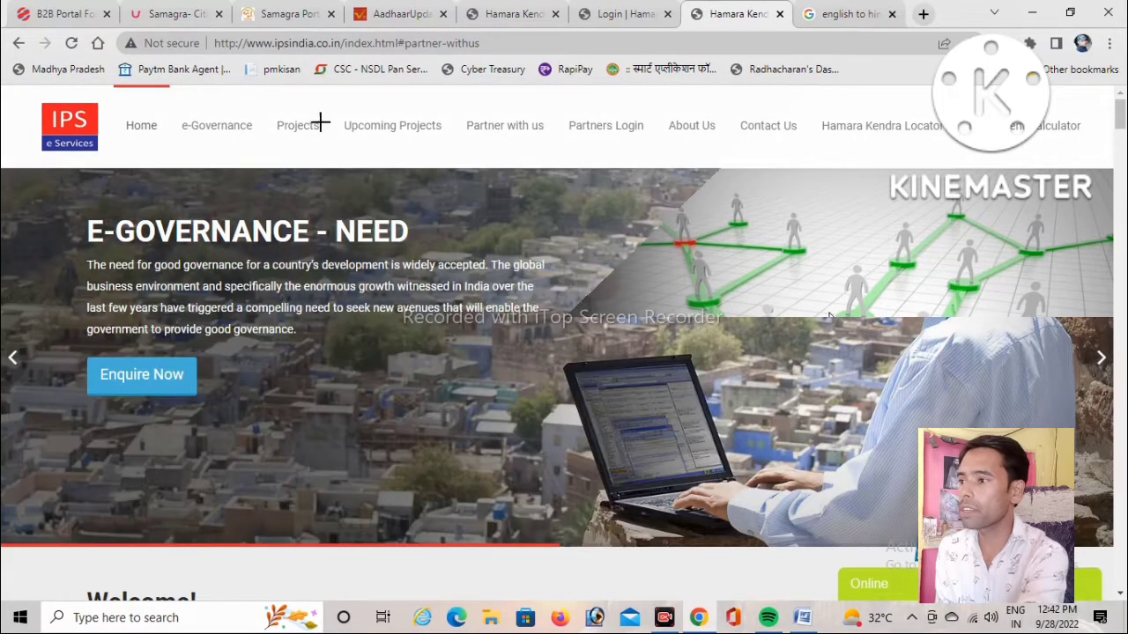
Mark the Projects link with a red rectangle, clear the marking and open the Projects section.
mouse_move(333, 132)
mouse_down()
mouse_move(267, 109)
mouse_move(301, 148)
mouse_up()
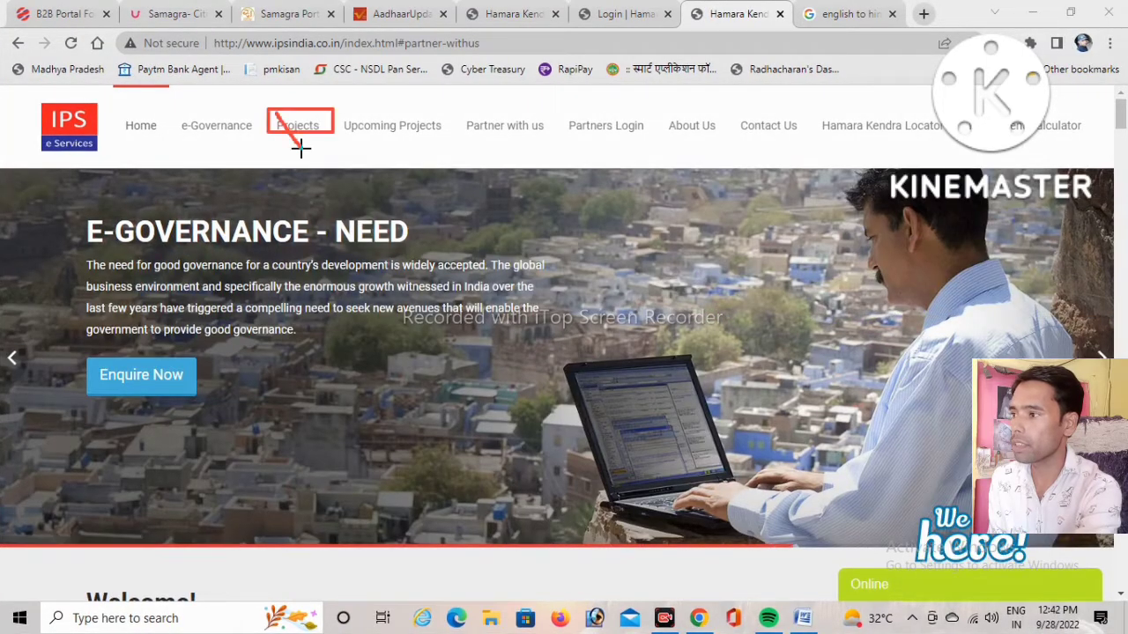
click(603, 570)
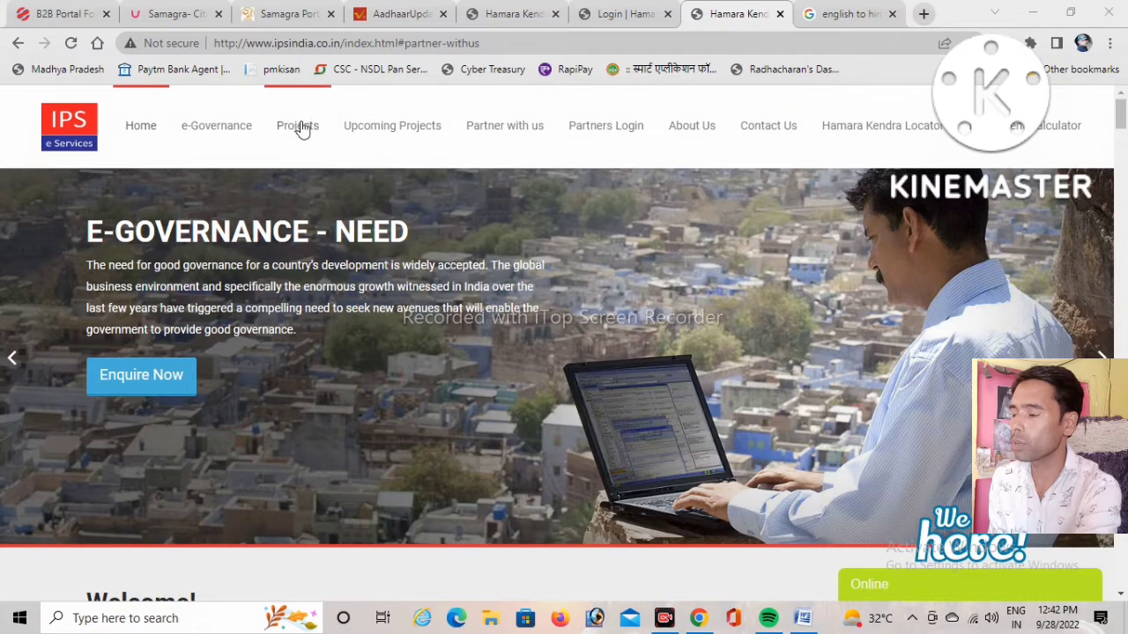
click(301, 130)
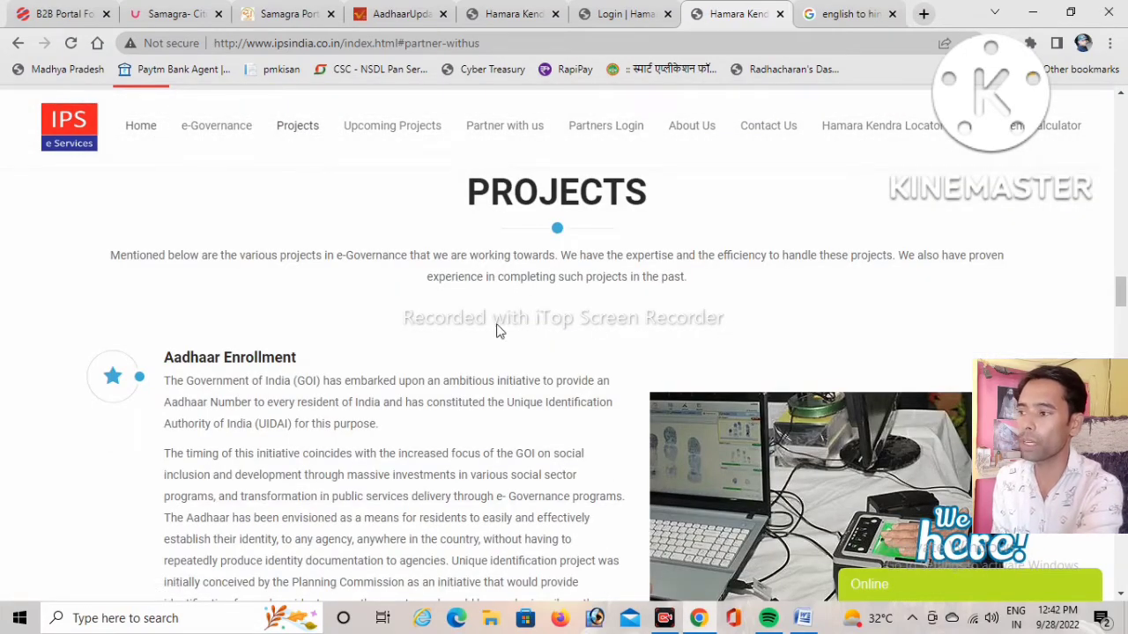
Frame the Aadhaar Enrollment heading and the description below it with red rectangles.
scroll(758, 484, down, 1)
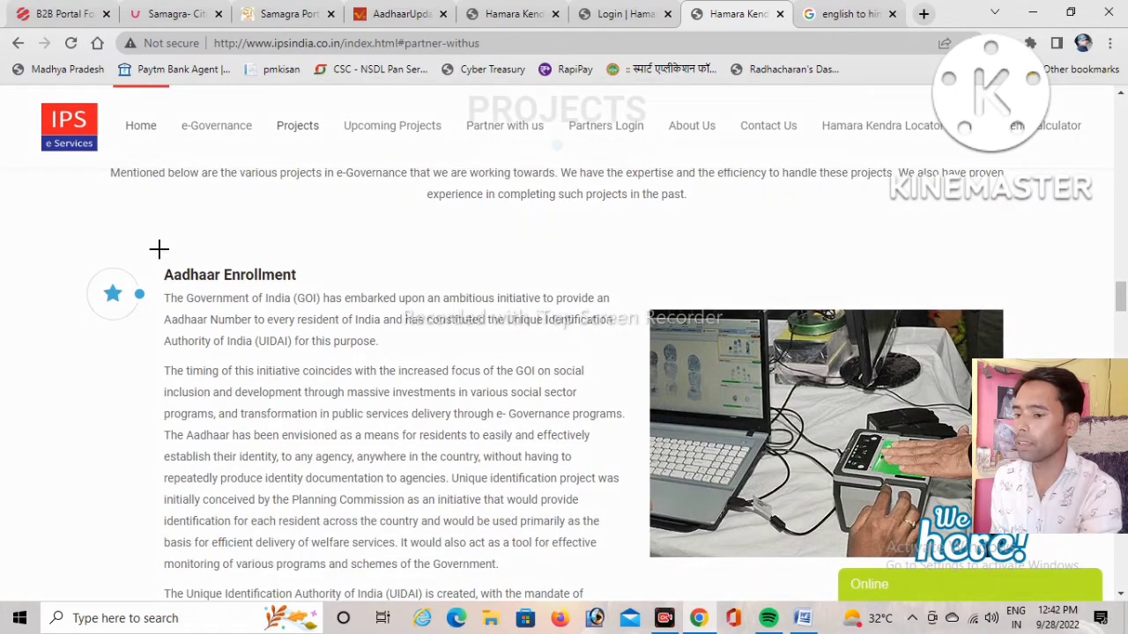
drag(159, 250, 346, 286)
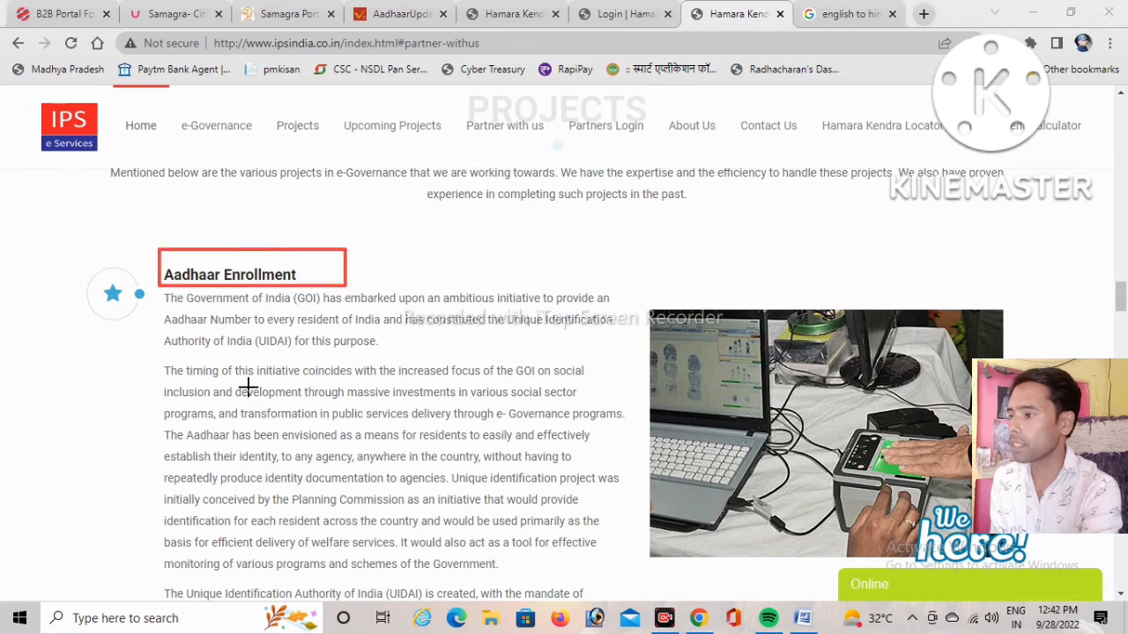
drag(155, 291, 586, 604)
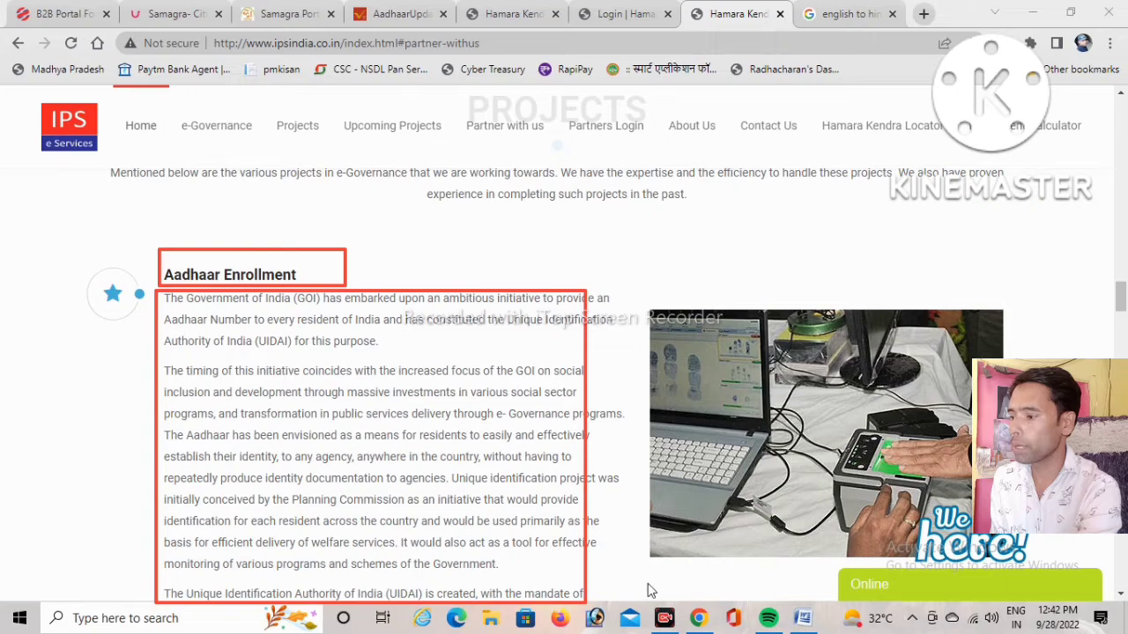
Read through the project descriptions, including Aadhaar Enrollment, Seeding & Authentication, EPIC and GST Suvidha.
scroll(514, 410, down, 2)
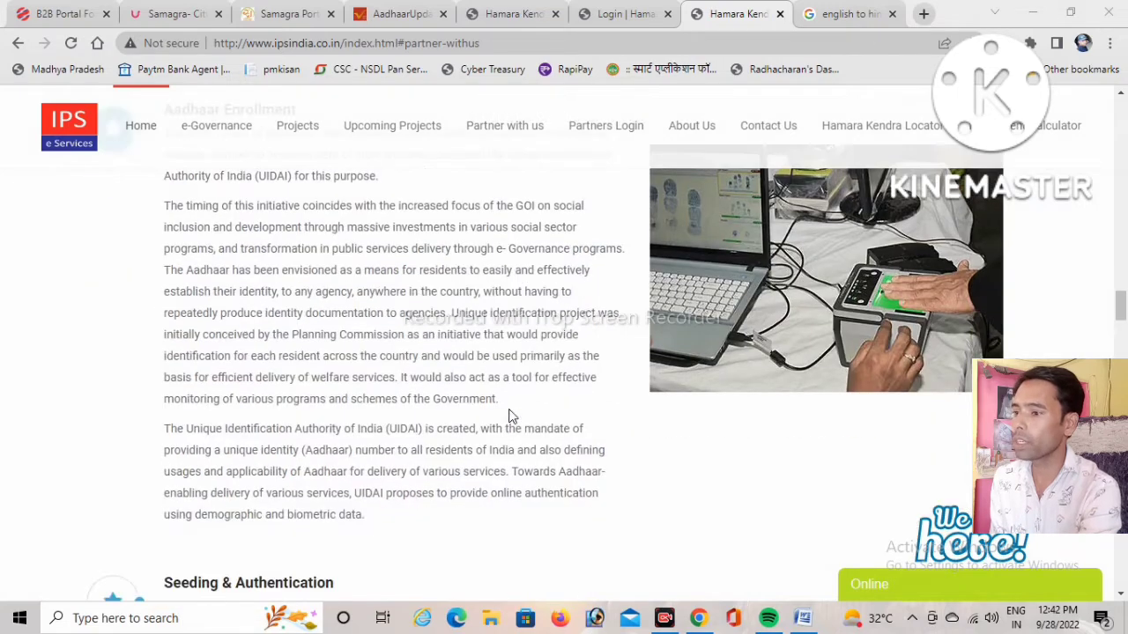
scroll(511, 416, down, 3)
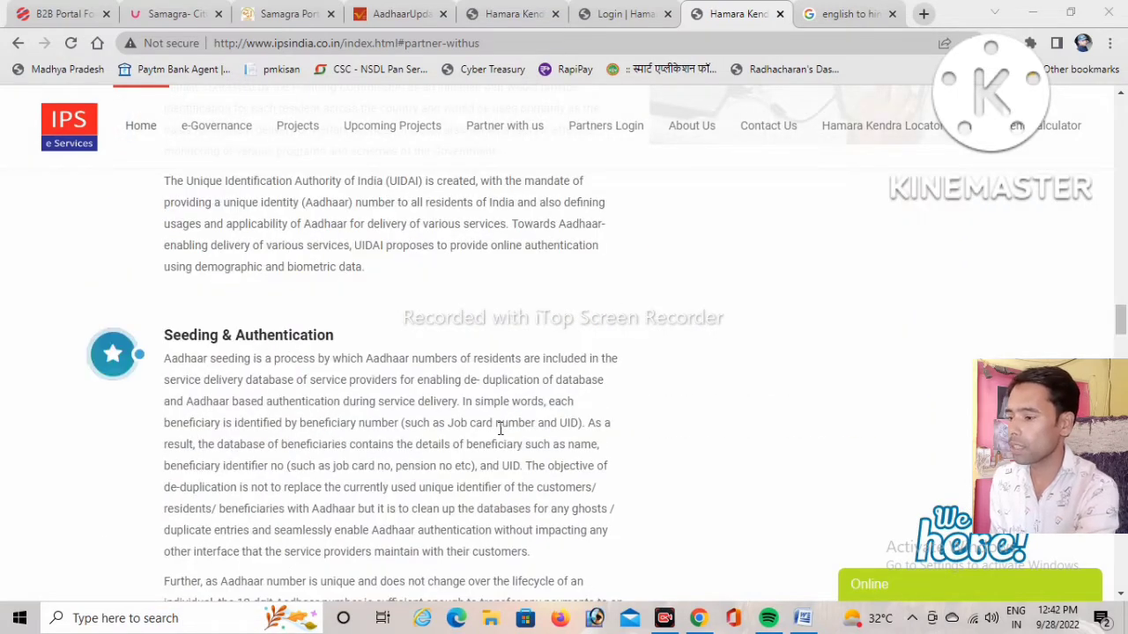
scroll(500, 428, up, 3)
scroll(500, 429, down, 8)
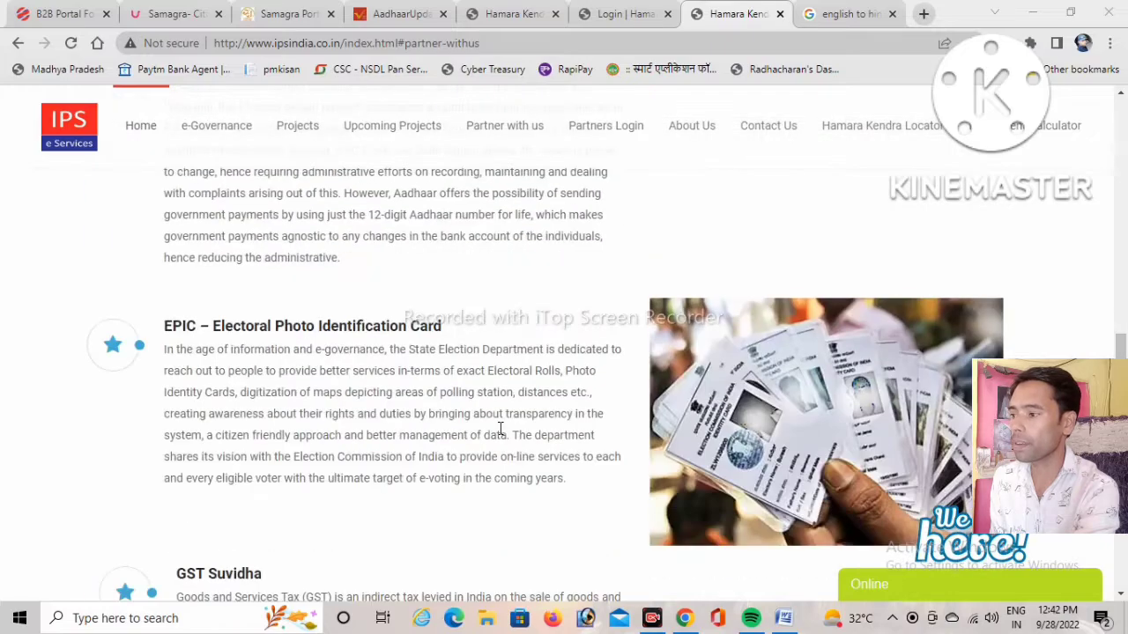
scroll(499, 429, down, 1)
scroll(500, 428, down, 4)
scroll(499, 428, down, 5)
scroll(499, 428, up, 6)
scroll(500, 428, up, 10)
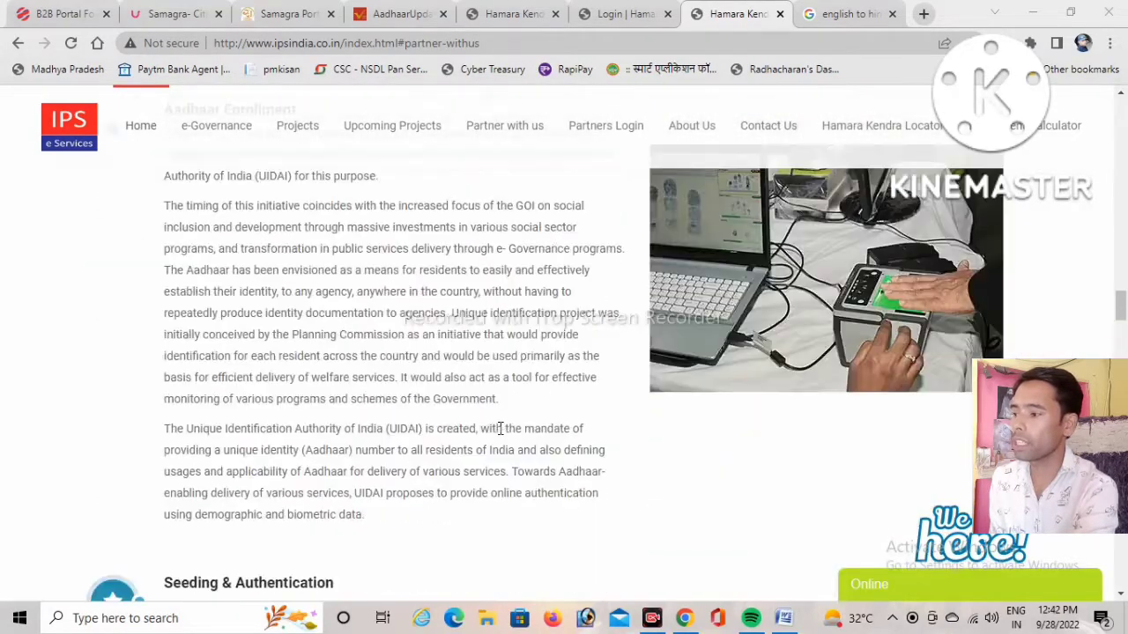
scroll(499, 428, up, 3)
scroll(500, 428, up, 1)
scroll(500, 428, down, 2)
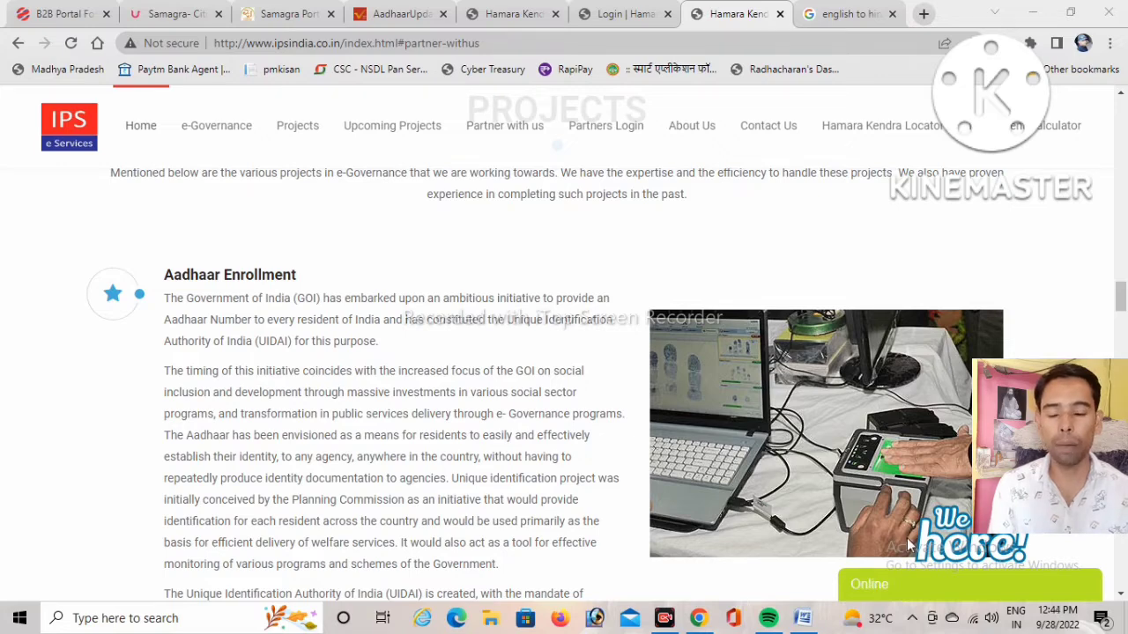
Open the Investment Calculator and look over its G2C, B2C and BSFI services.
scroll(870, 583, up, 7)
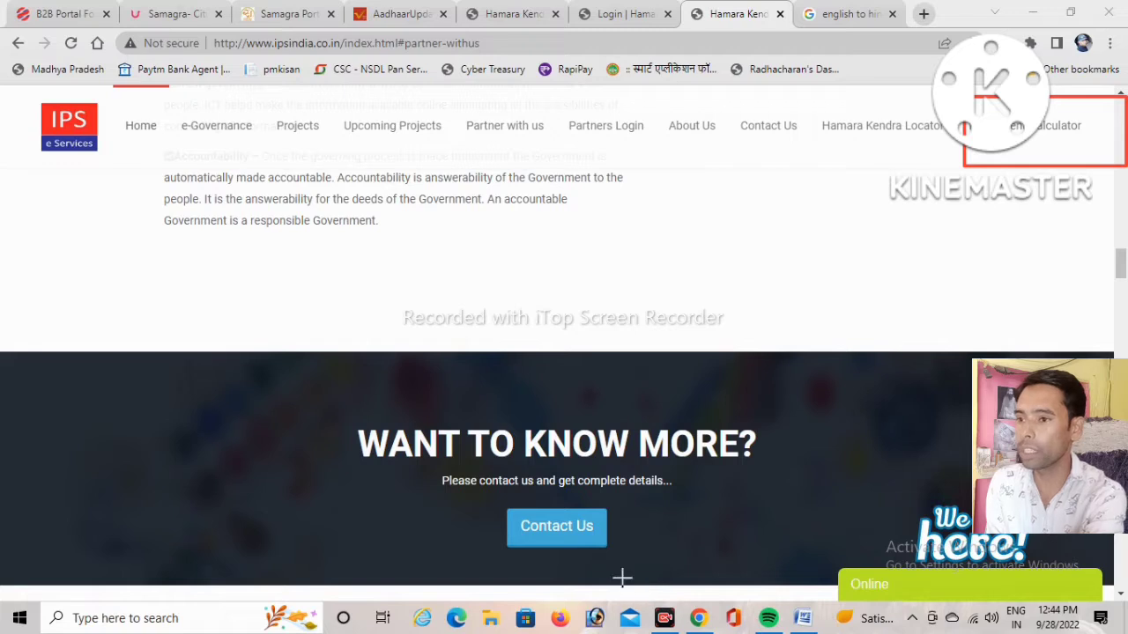
click(1017, 129)
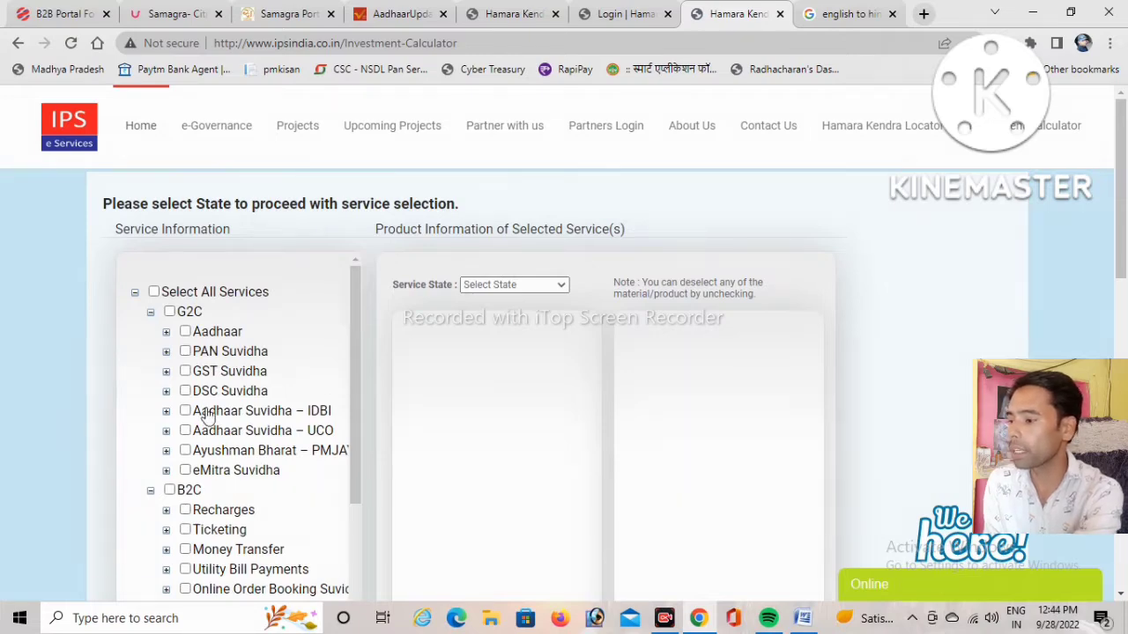
scroll(234, 484, down, 5)
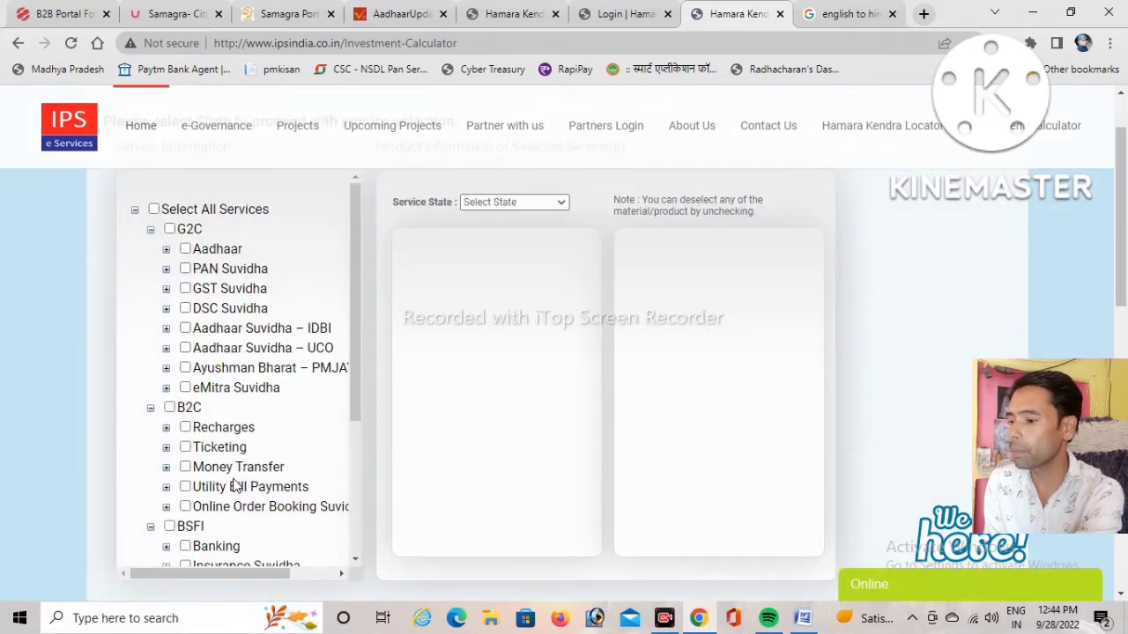
scroll(236, 484, up, 2)
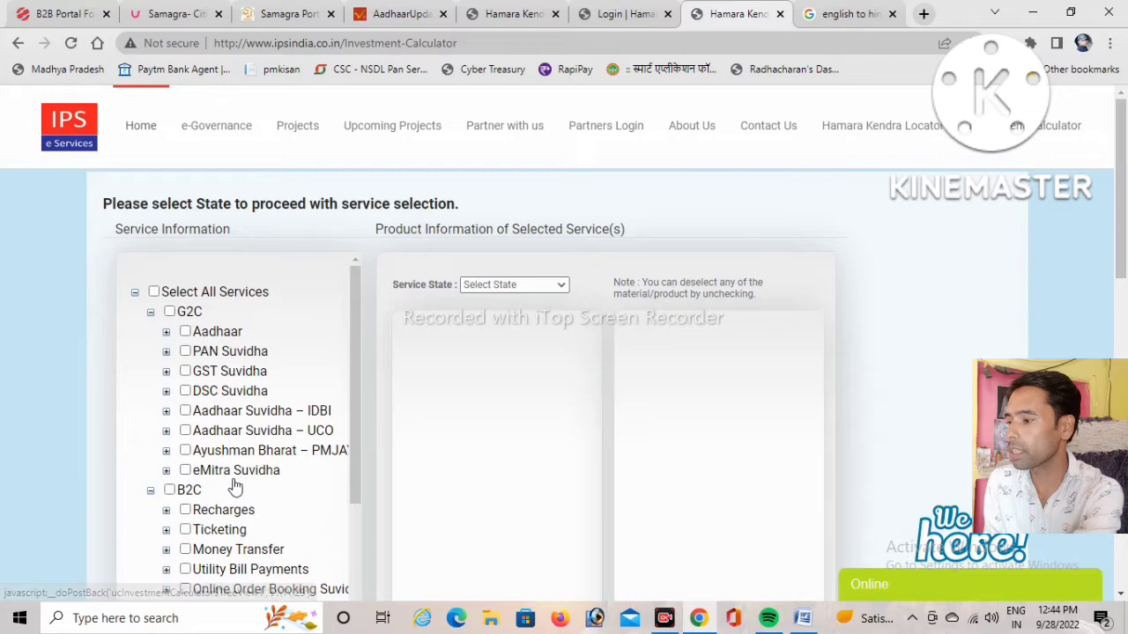
Set the calculator's service state to Madhya Pradesh.
click(185, 411)
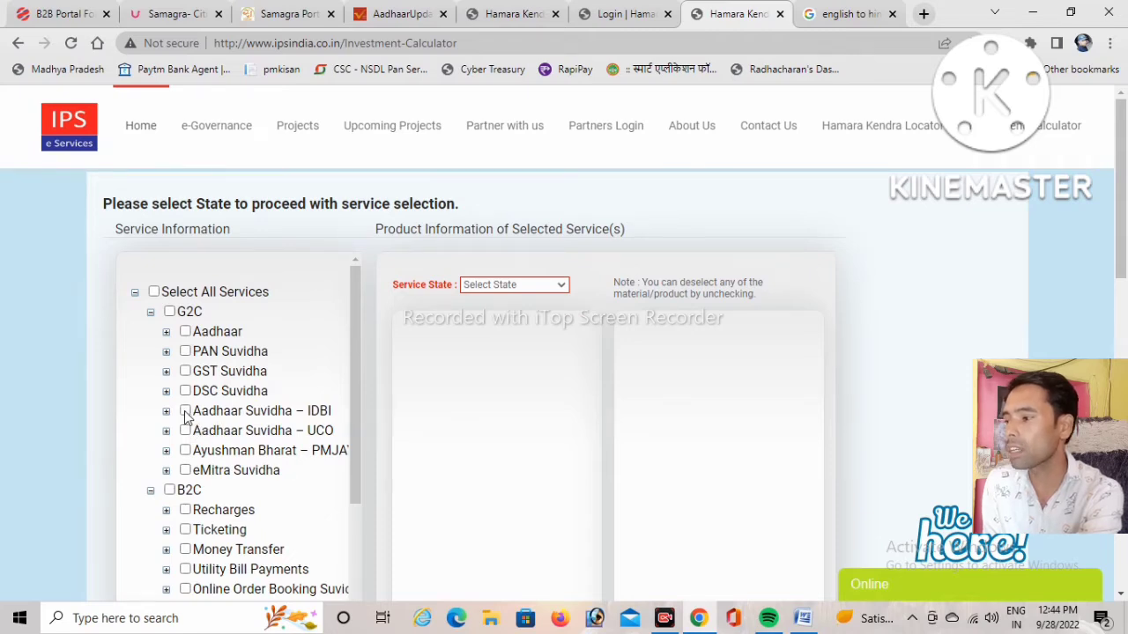
scroll(188, 468, down, 3)
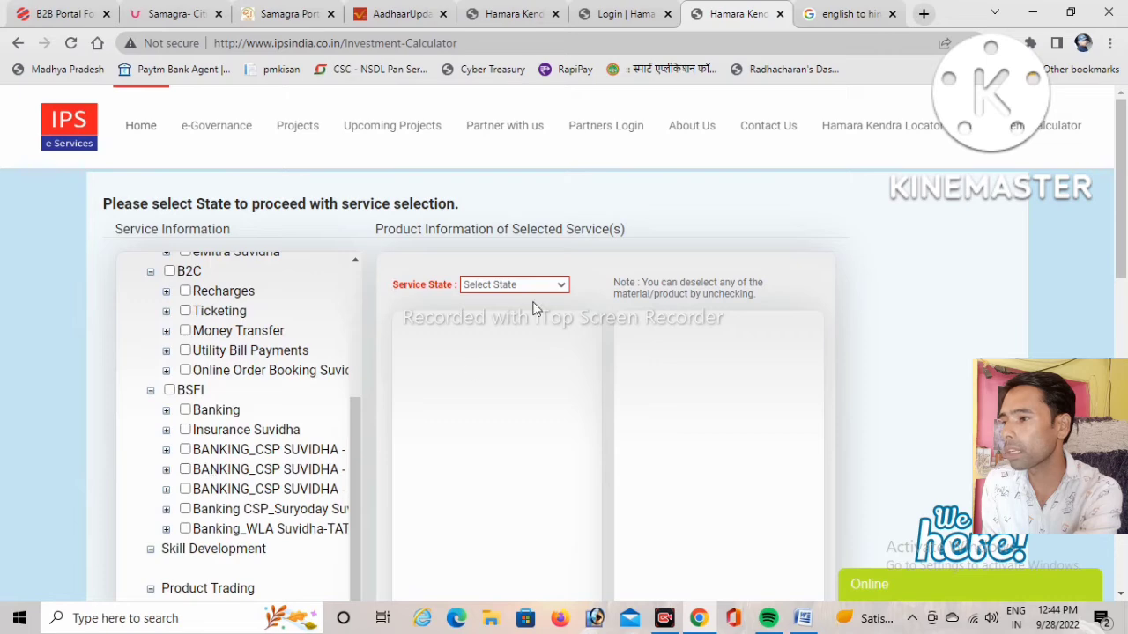
click(542, 289)
scroll(505, 427, down, 1)
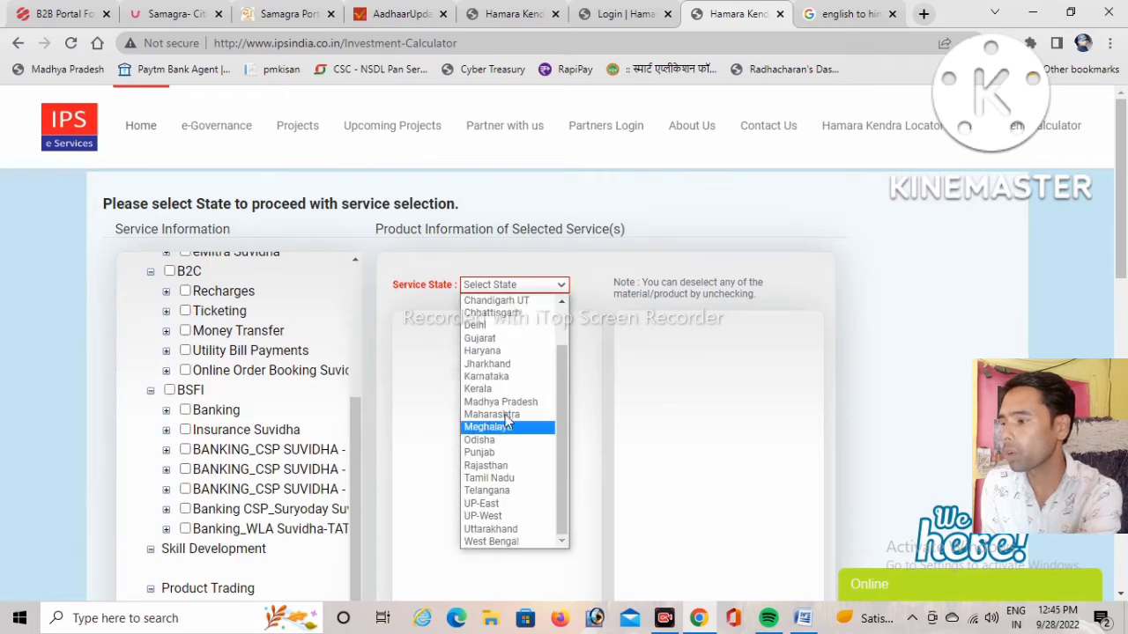
click(513, 403)
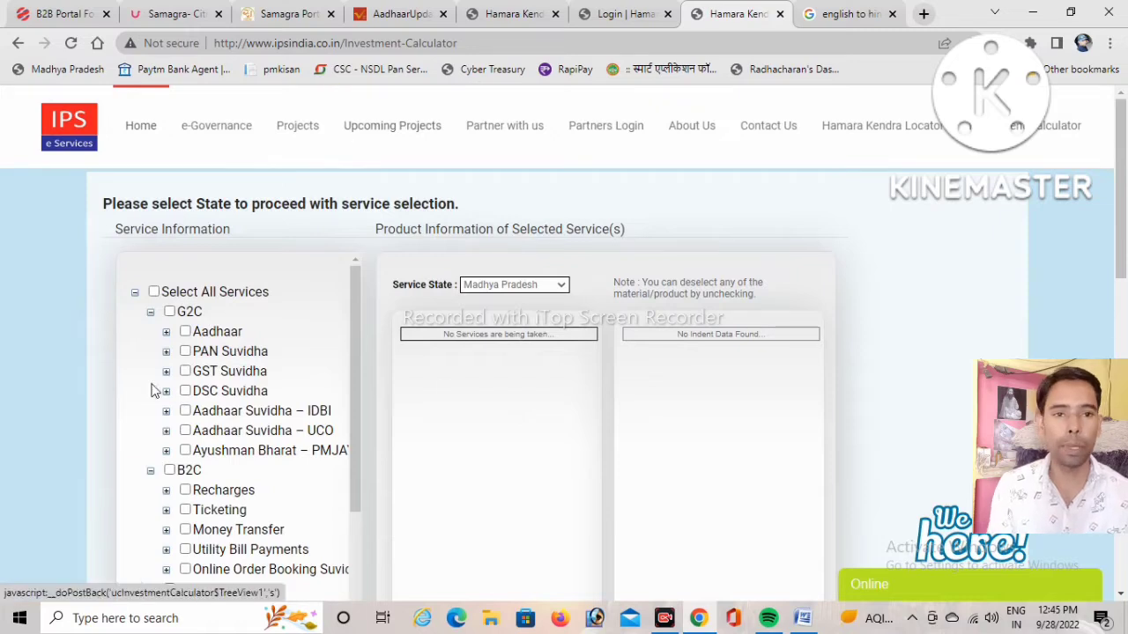
Select the Aadhaar and Aadhaar Suvidha – IDBI services and briefly frame the New Aadhaar Enrolment row in red.
click(186, 332)
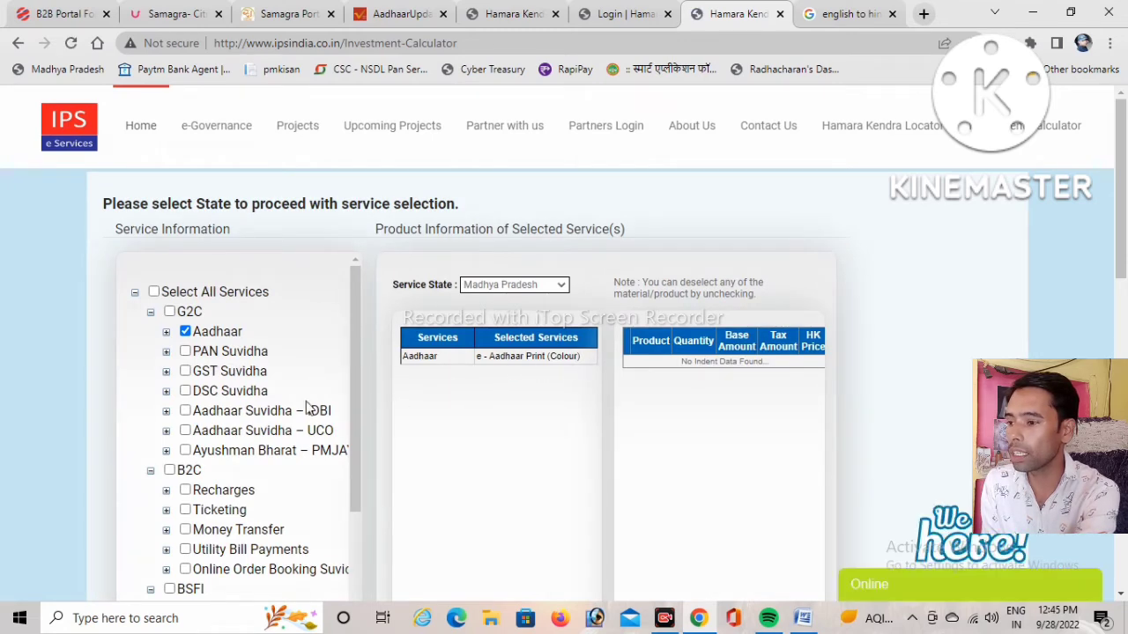
click(185, 411)
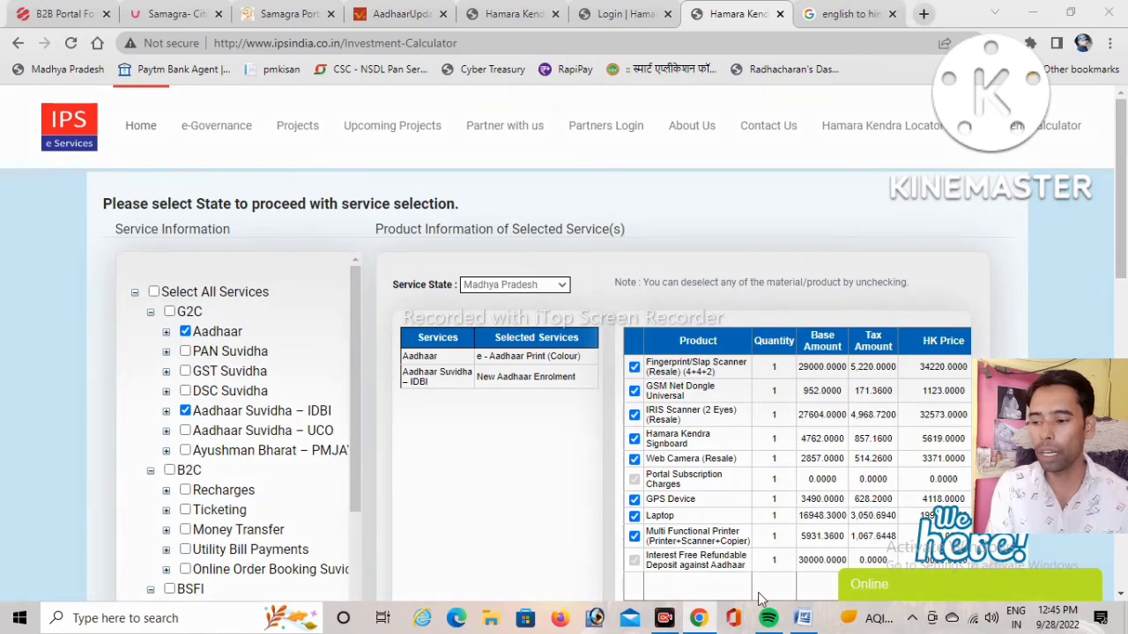
mouse_move(402, 364)
mouse_down()
mouse_move(468, 393)
mouse_move(590, 386)
mouse_up()
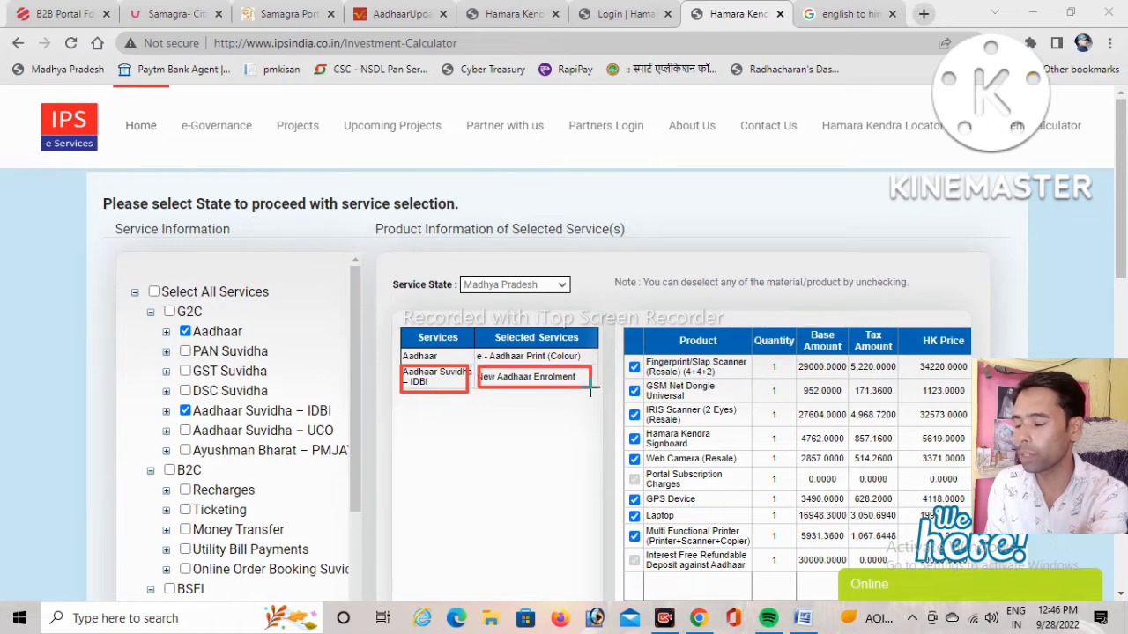
click(621, 580)
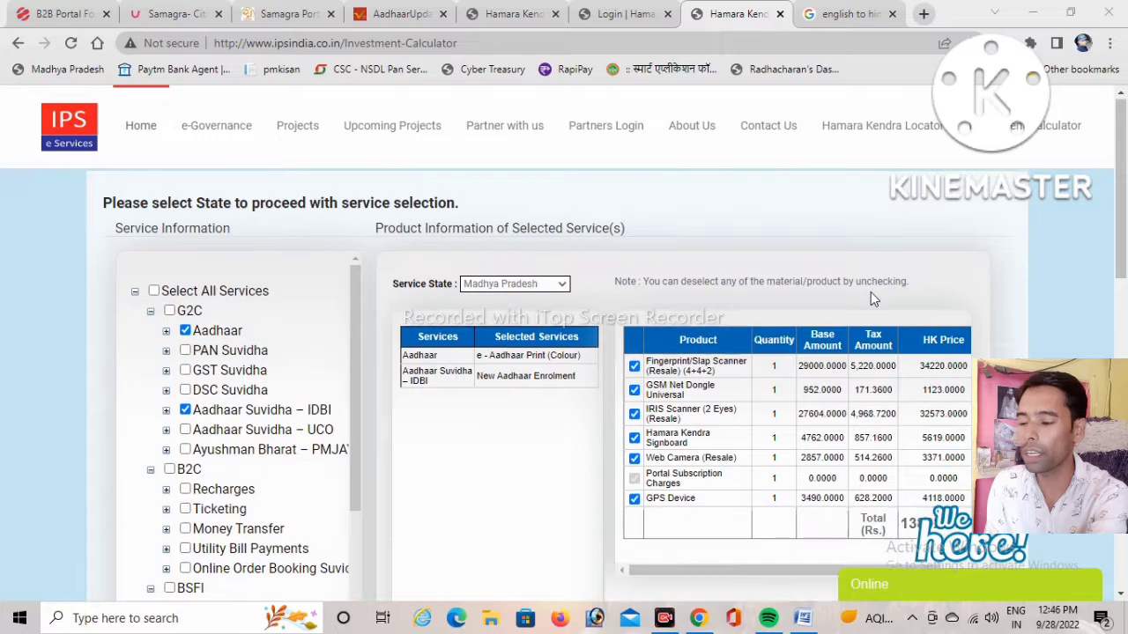
Check the total HK price at the end of the product table for the selected services.
scroll(868, 294, down, 5)
scroll(955, 367, up, 5)
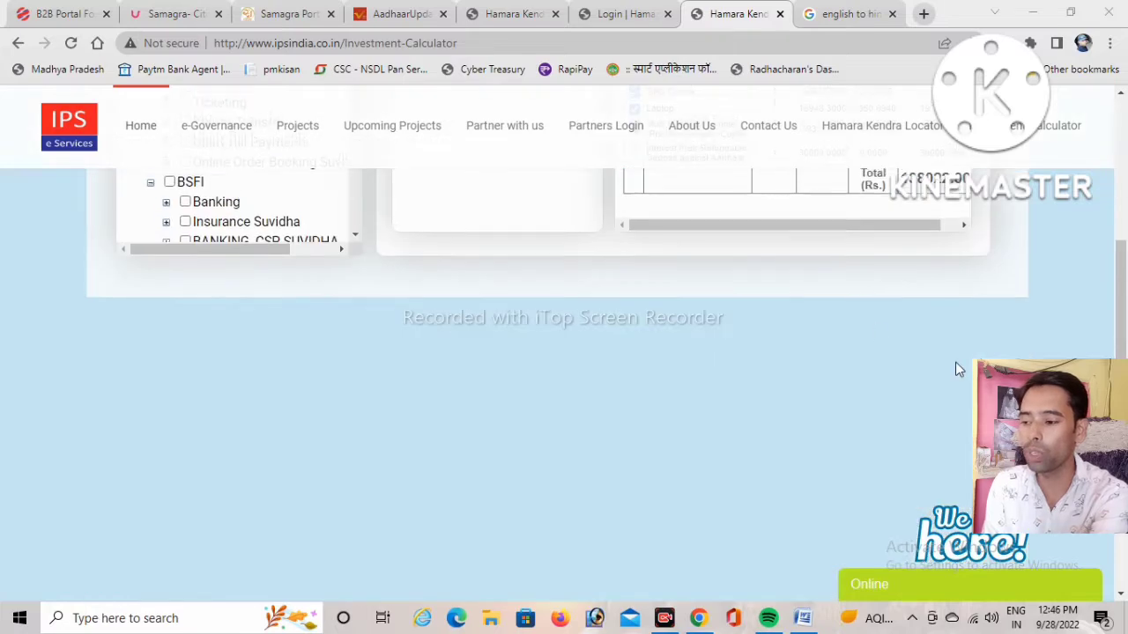
scroll(952, 419, down, 1)
scroll(951, 420, down, 4)
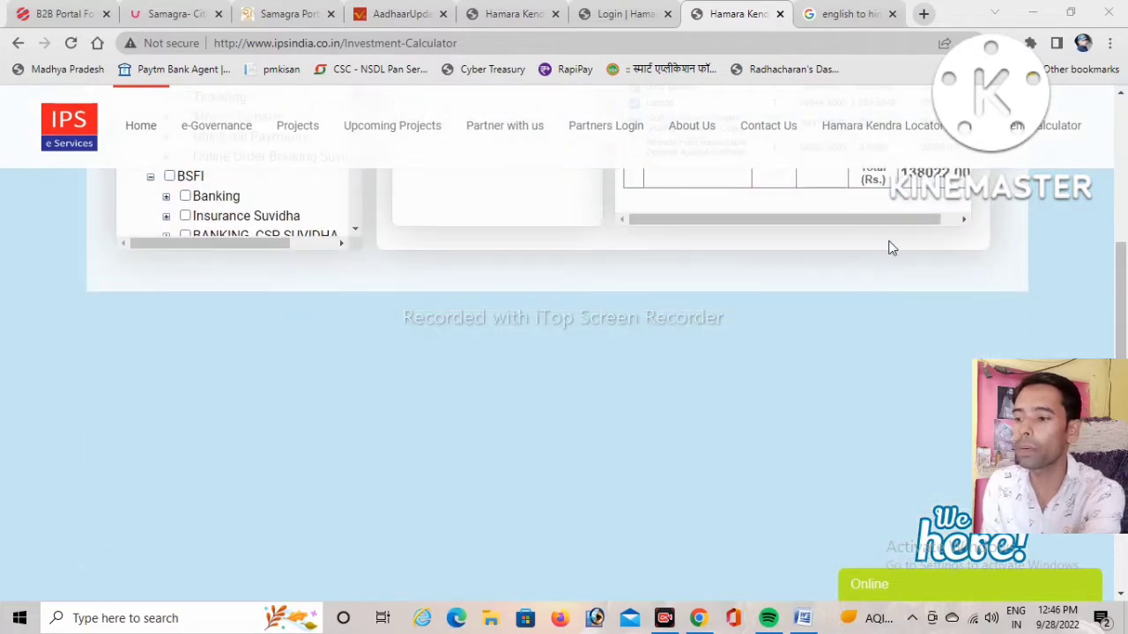
drag(880, 222, 943, 230)
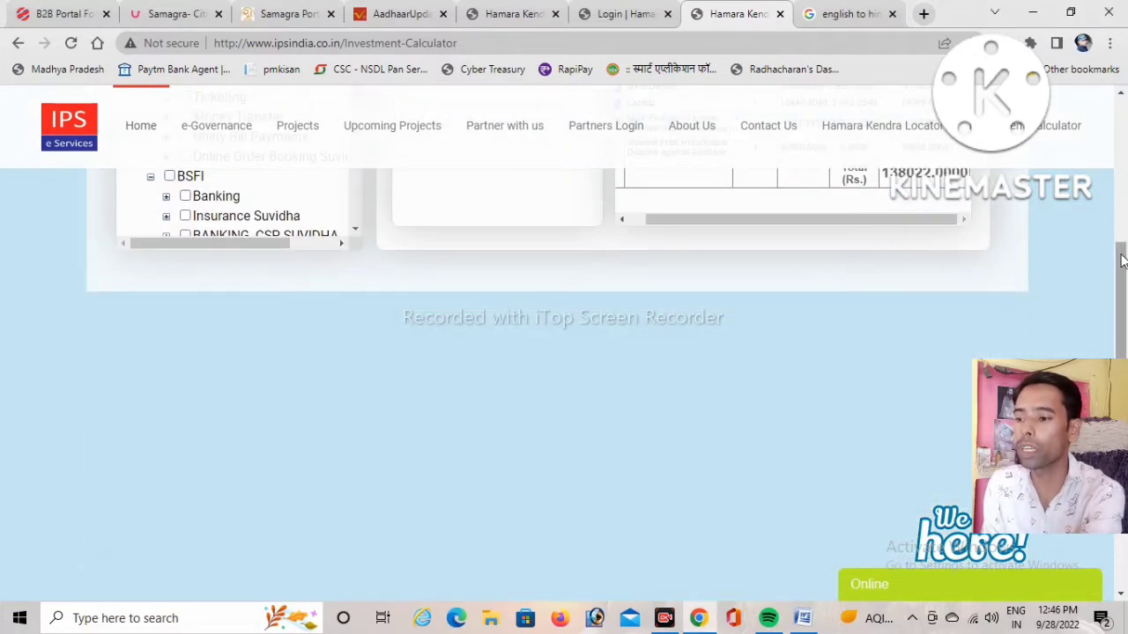
scroll(1119, 255, up, 2)
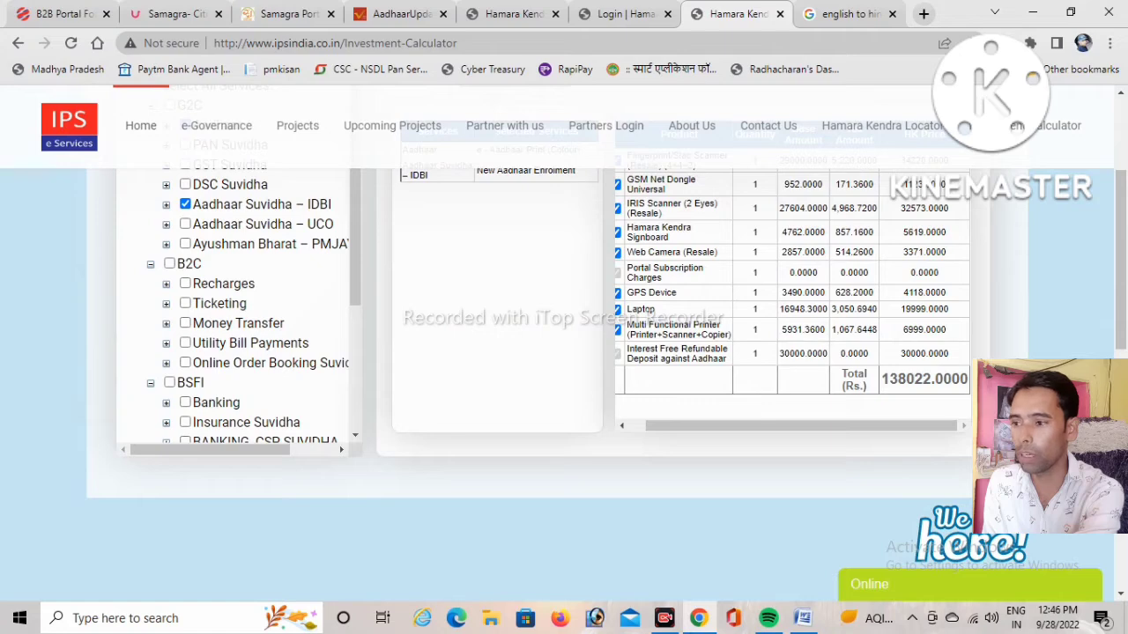
click(916, 426)
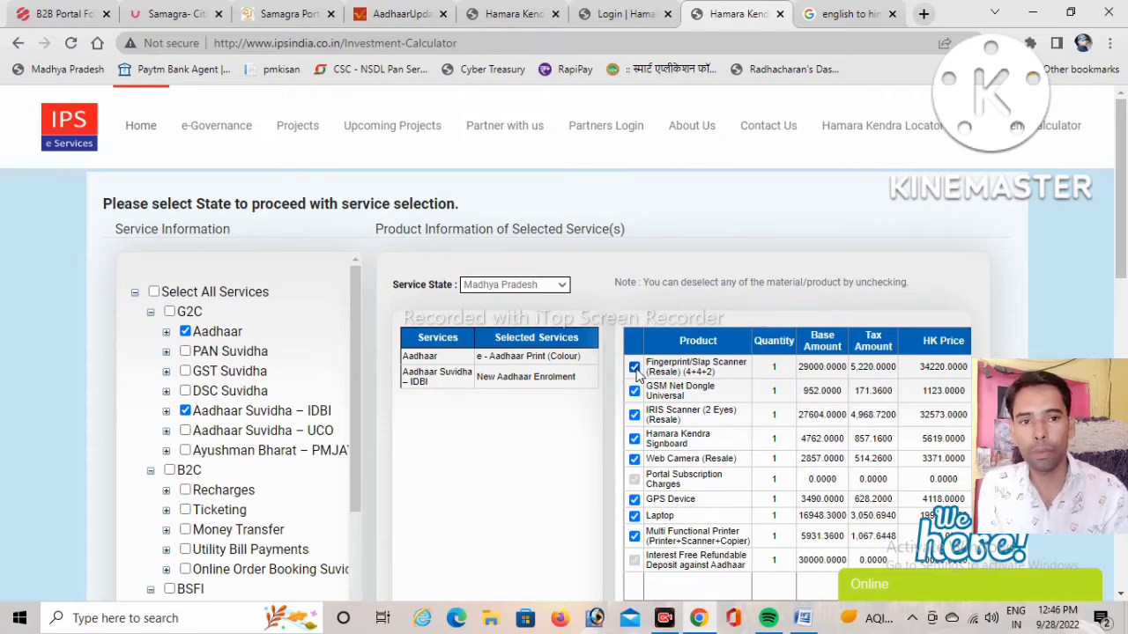
Deselect the Fingerprint/Slap Scanner, GSM Net Dongle Universal, IRIS Scanner, Hamara Kendra Signboard and Web Camera in the product table.
click(634, 367)
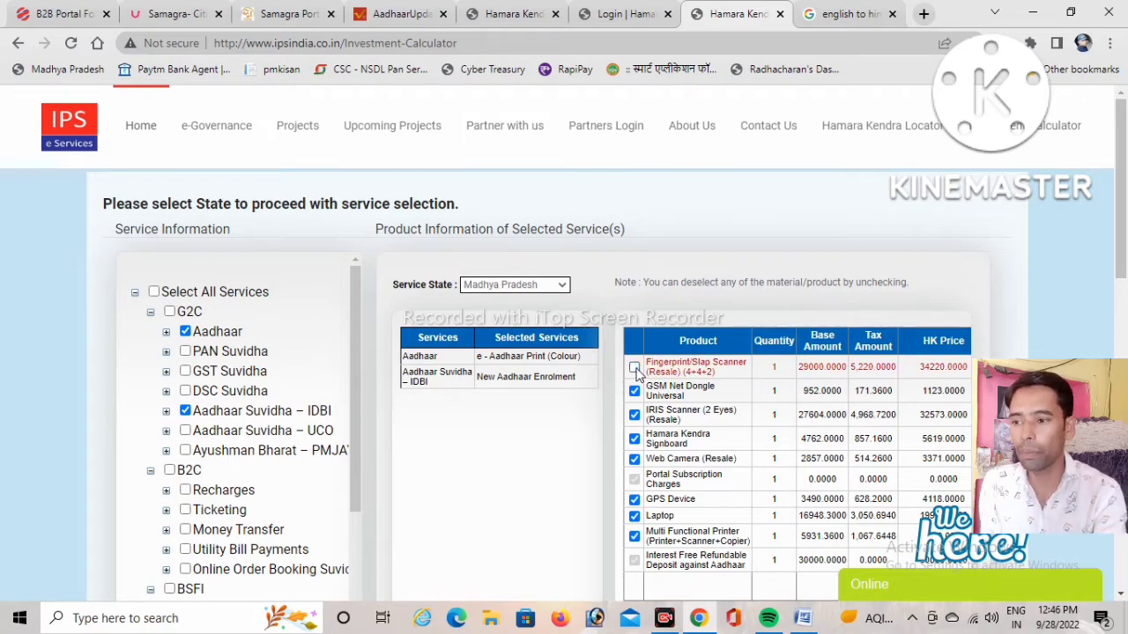
scroll(646, 344, down, 3)
scroll(705, 378, up, 3)
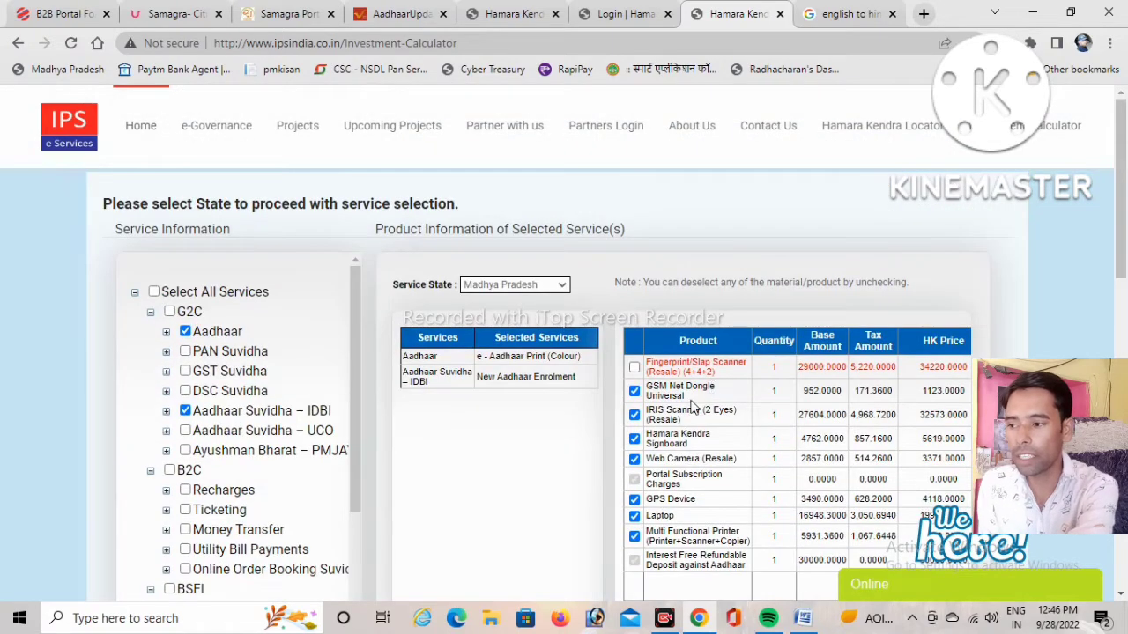
click(636, 391)
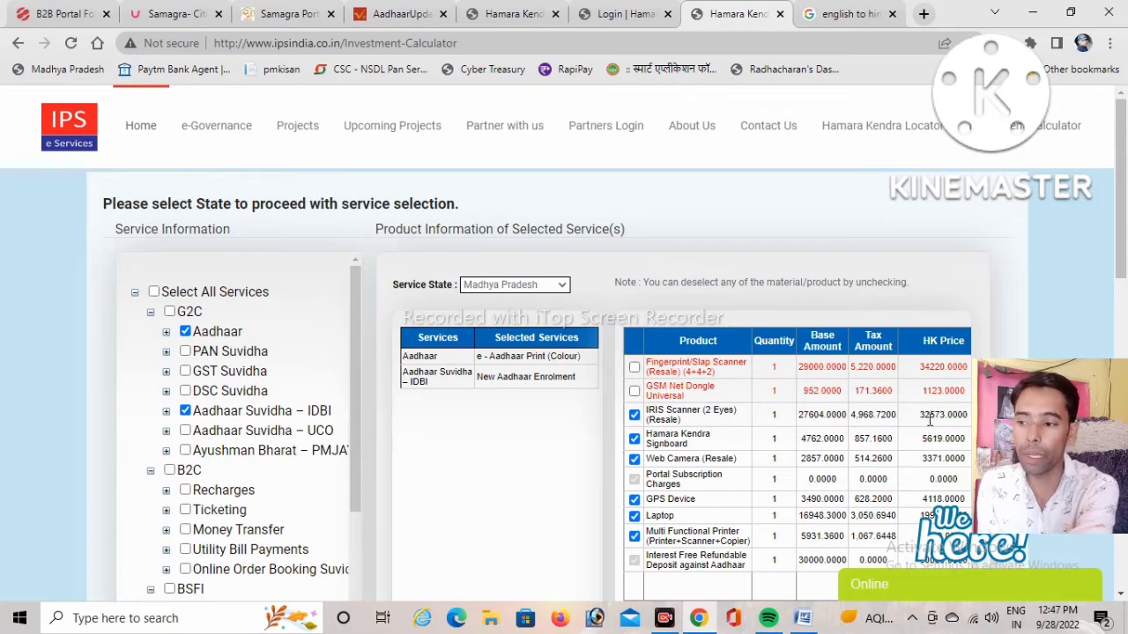
click(635, 416)
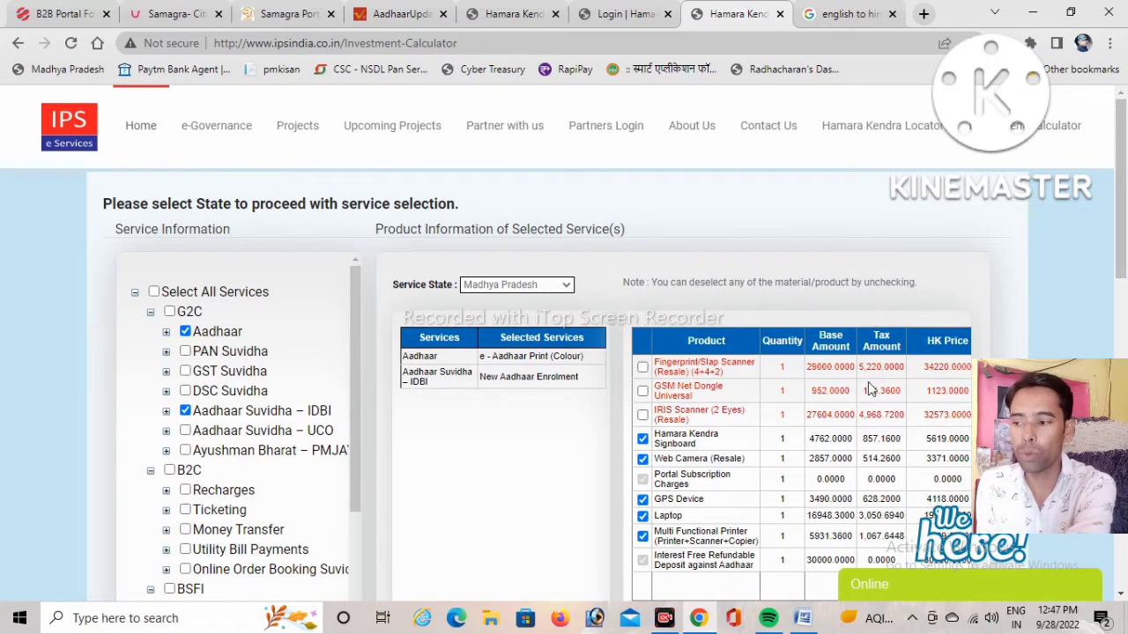
scroll(868, 382, down, 3)
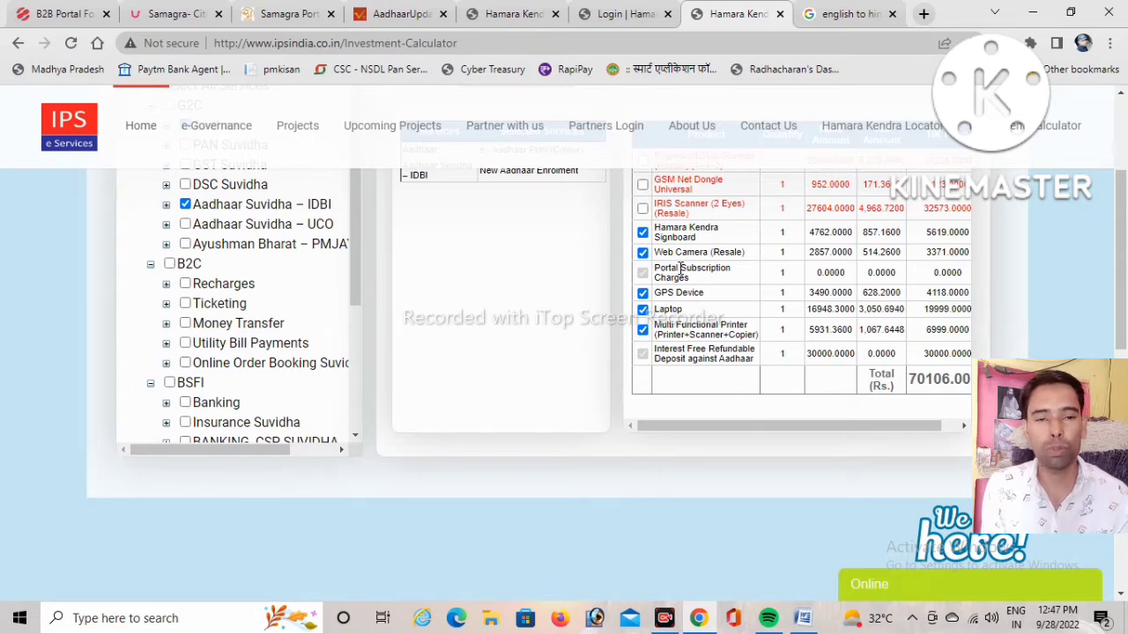
click(642, 232)
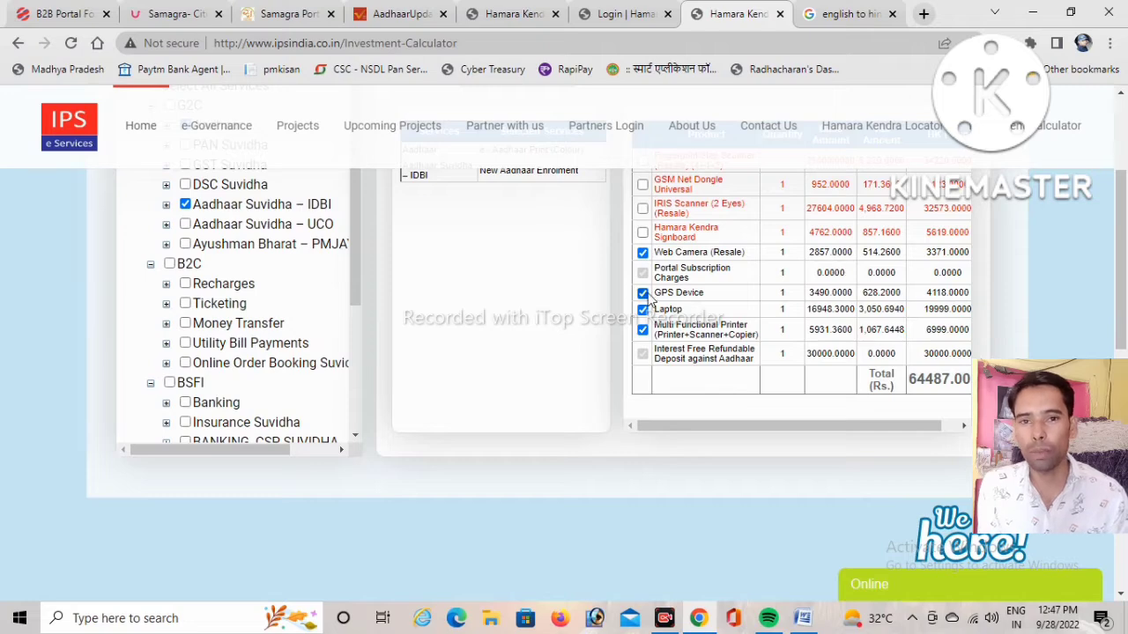
click(642, 252)
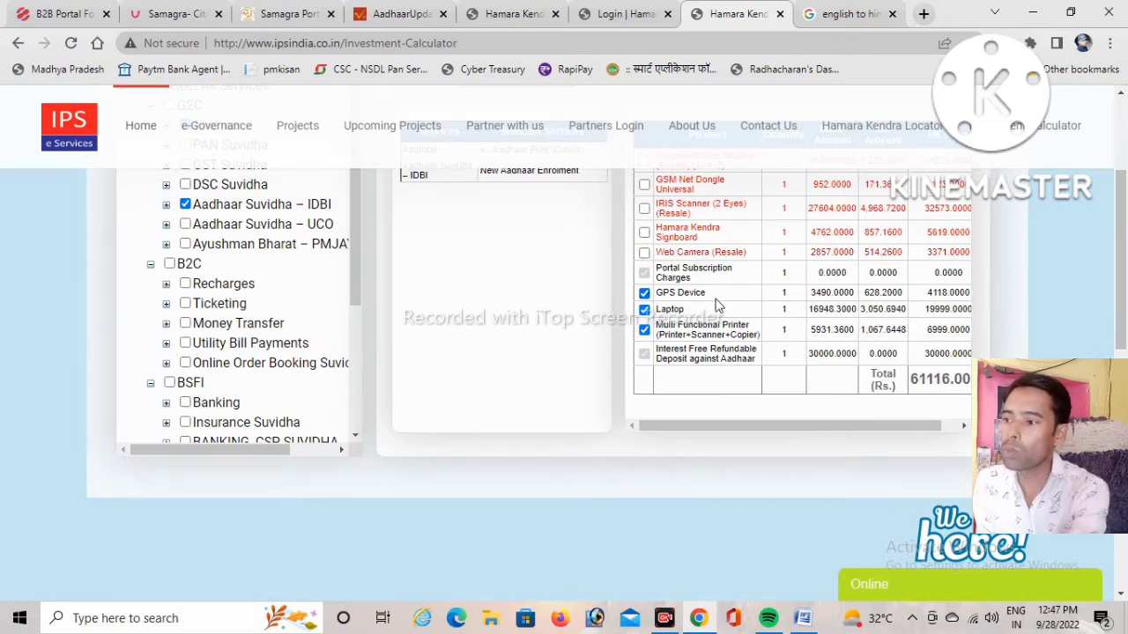
Deselect the GPS Device, Laptop and Multi Functional Printer in the product table.
mouse_move(924, 428)
mouse_down()
mouse_move(943, 430)
mouse_move(928, 432)
mouse_up()
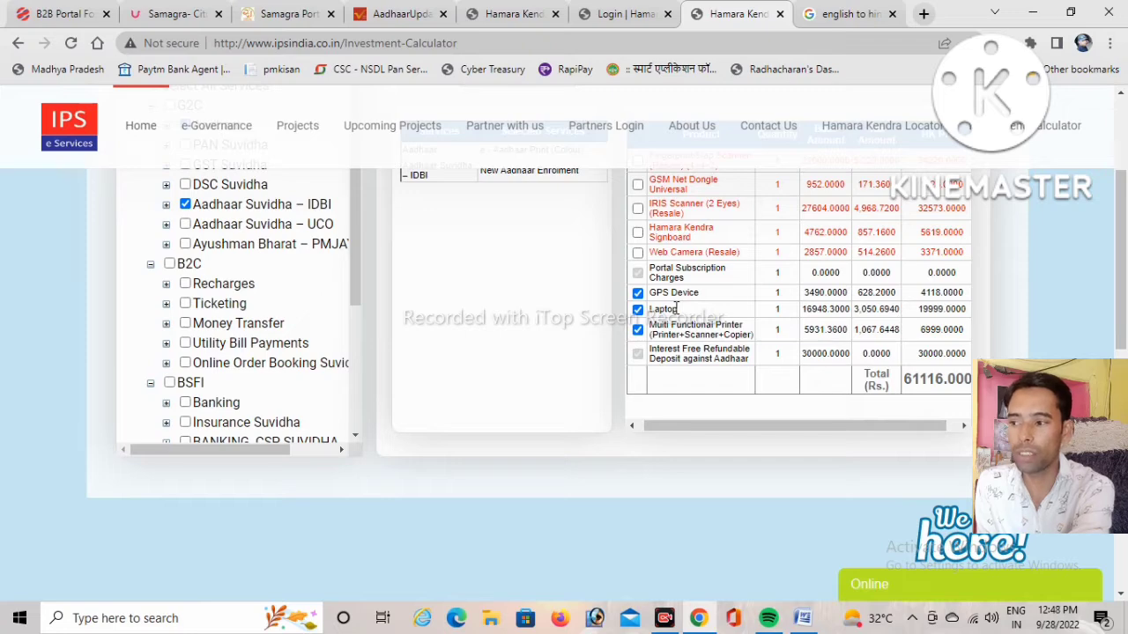
click(638, 293)
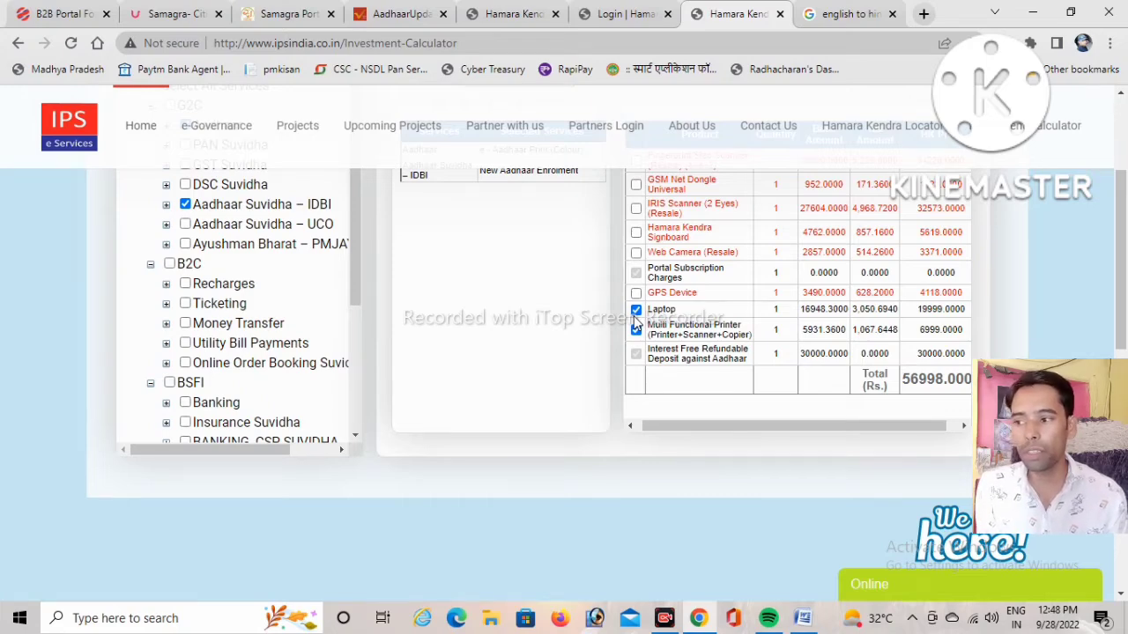
click(636, 311)
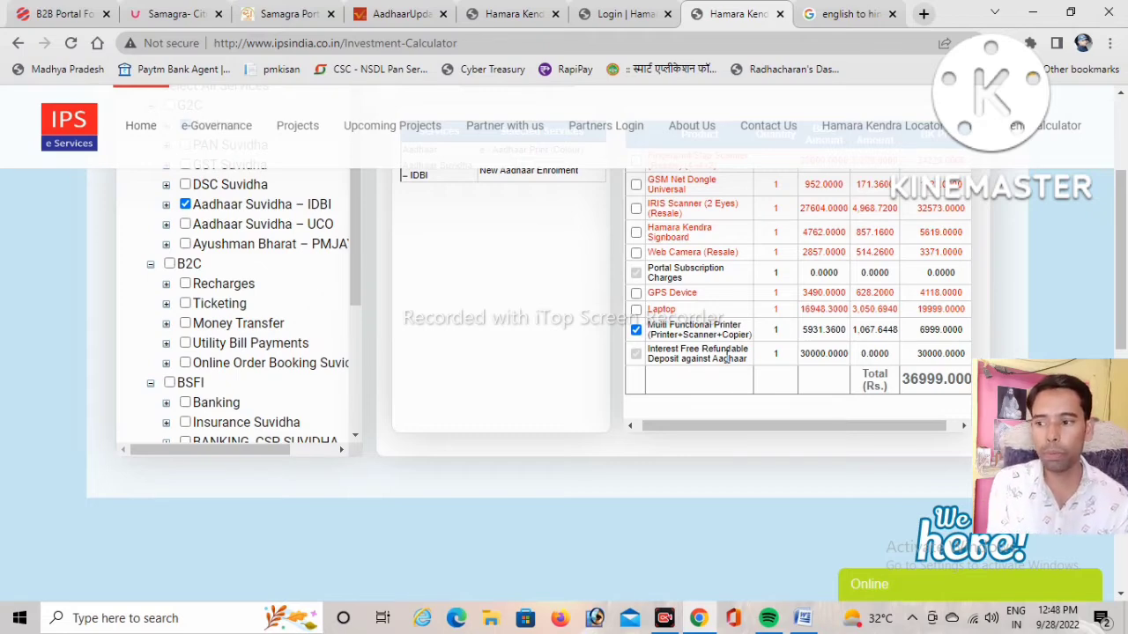
click(637, 331)
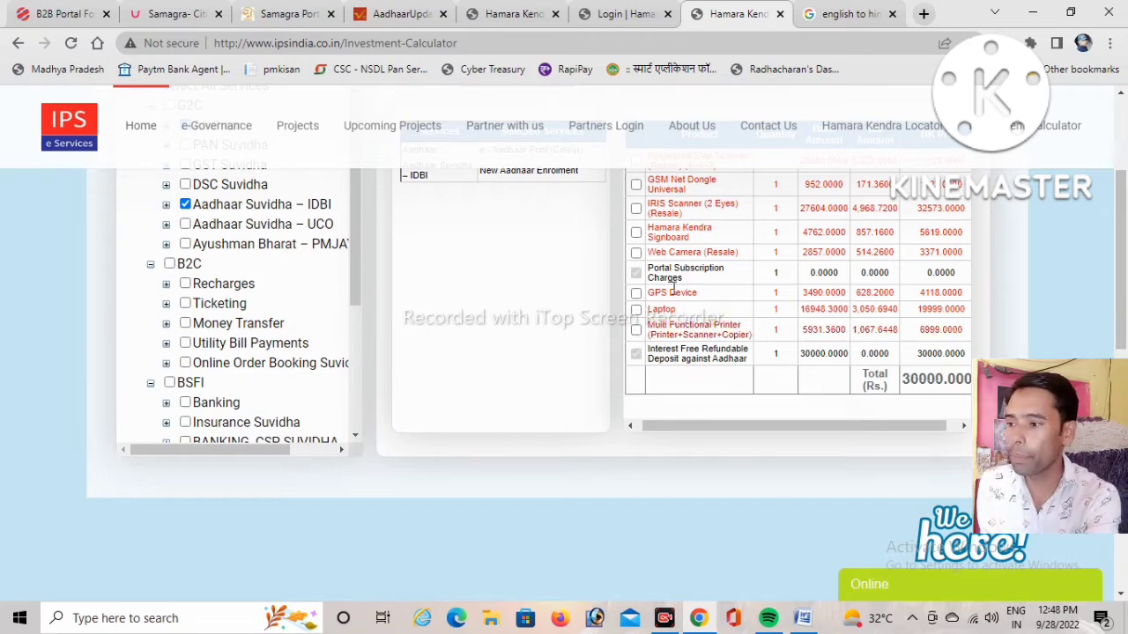
Check the remaining total HK price and briefly frame the Interest Free Refundable Deposit against Aadhaar row.
drag(816, 274, 896, 280)
click(954, 281)
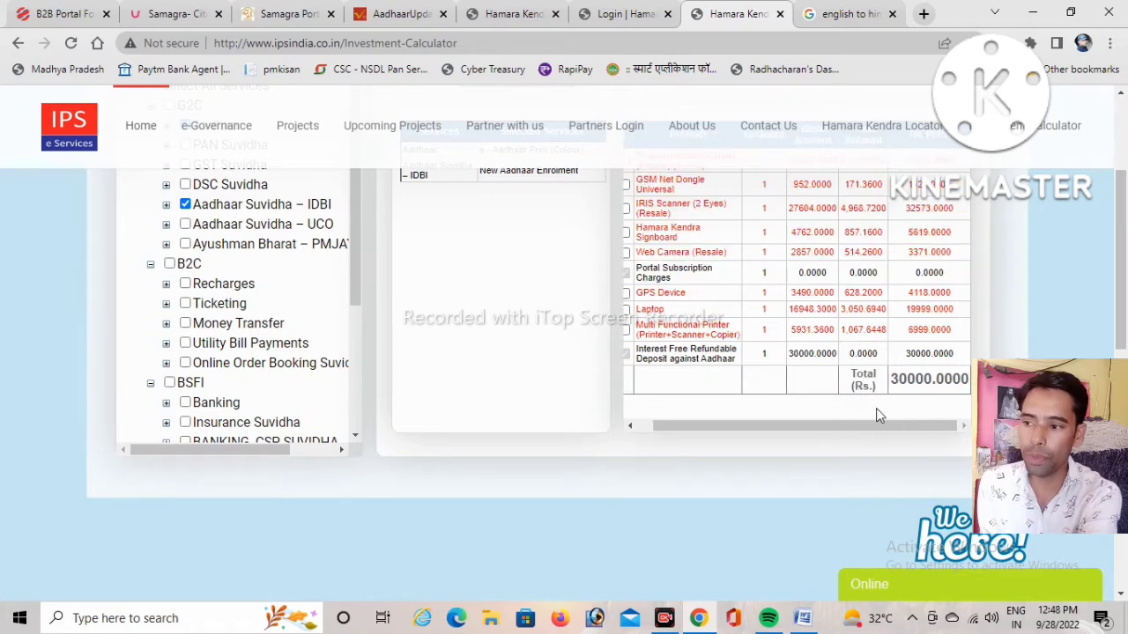
drag(852, 425, 840, 431)
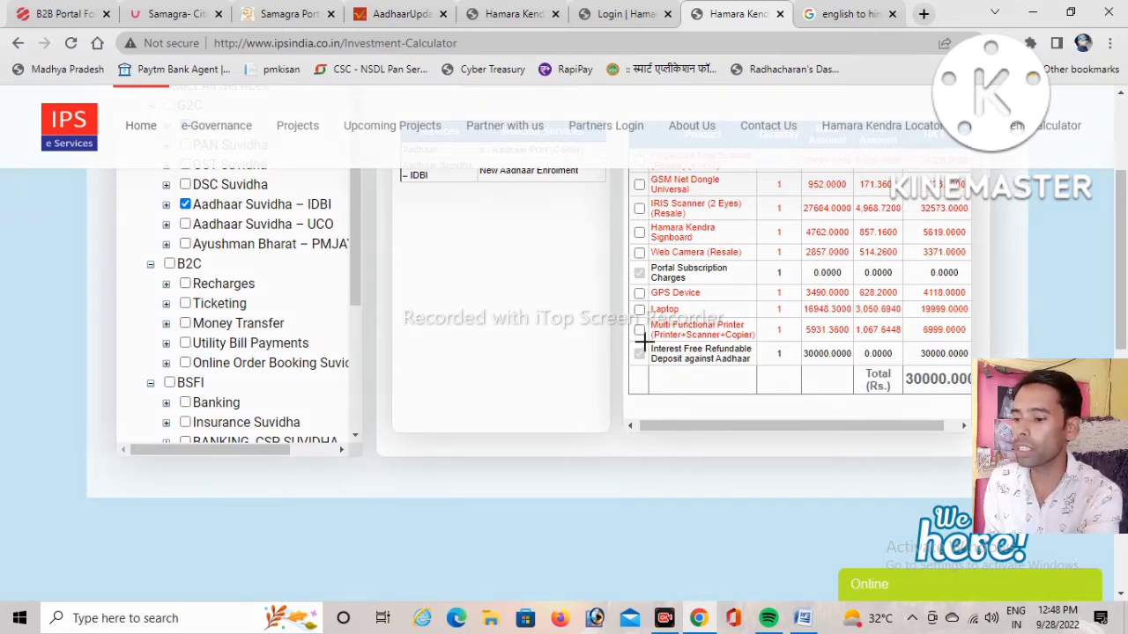
mouse_move(644, 342)
mouse_down()
mouse_move(769, 370)
mouse_move(976, 370)
mouse_up()
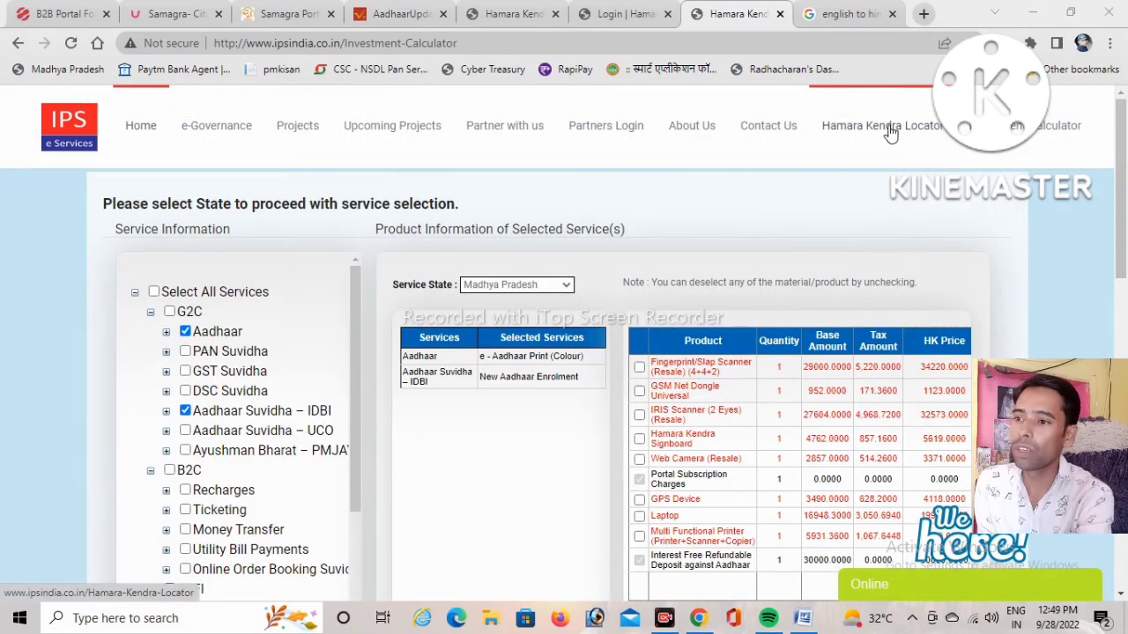
Open the Hamara Kendra Locator page and set the state to Madhya Pradesh.
click(891, 132)
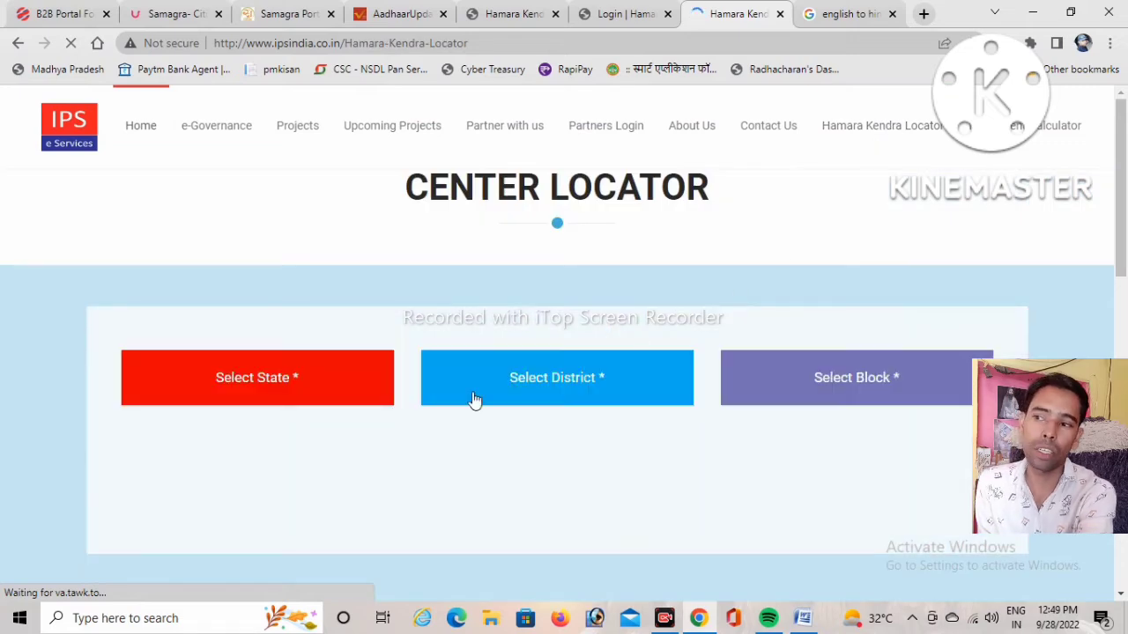
click(282, 377)
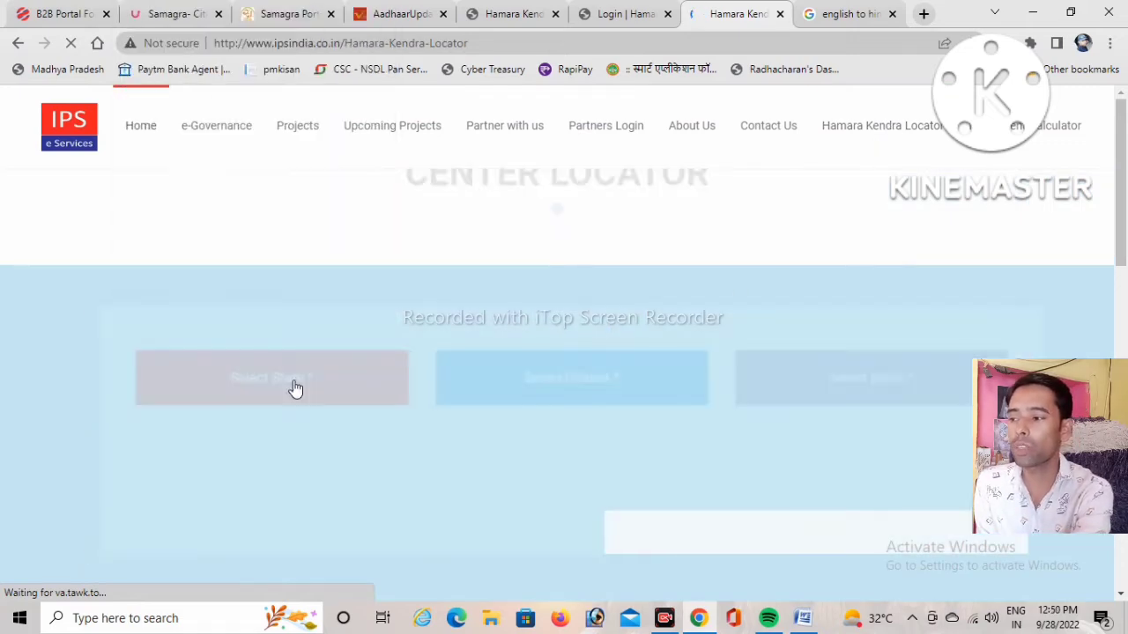
click(292, 388)
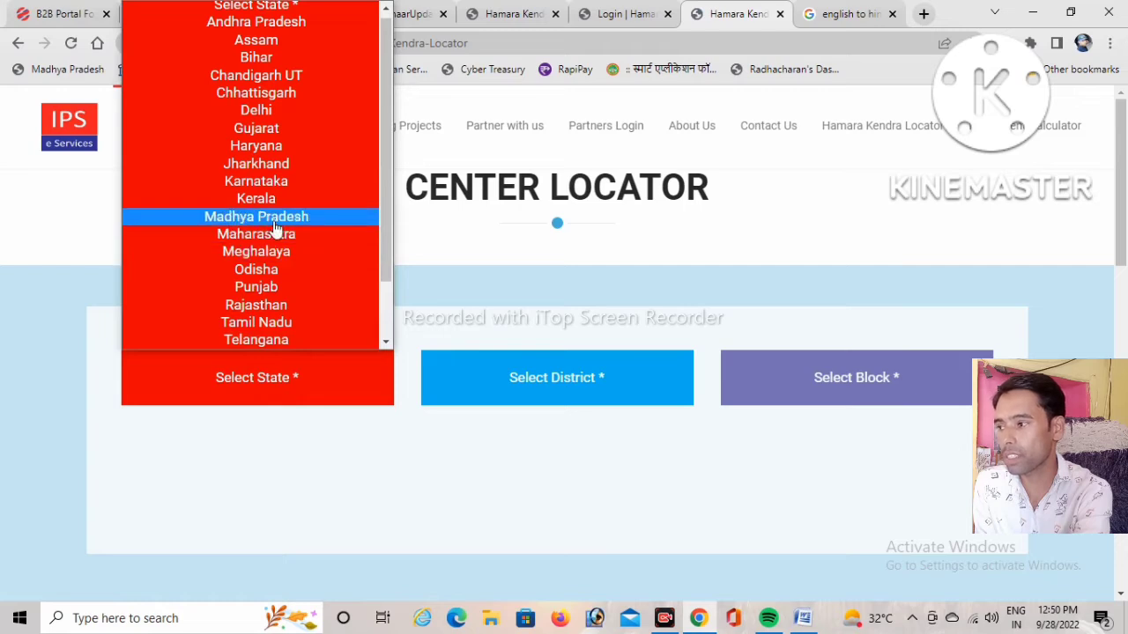
click(276, 222)
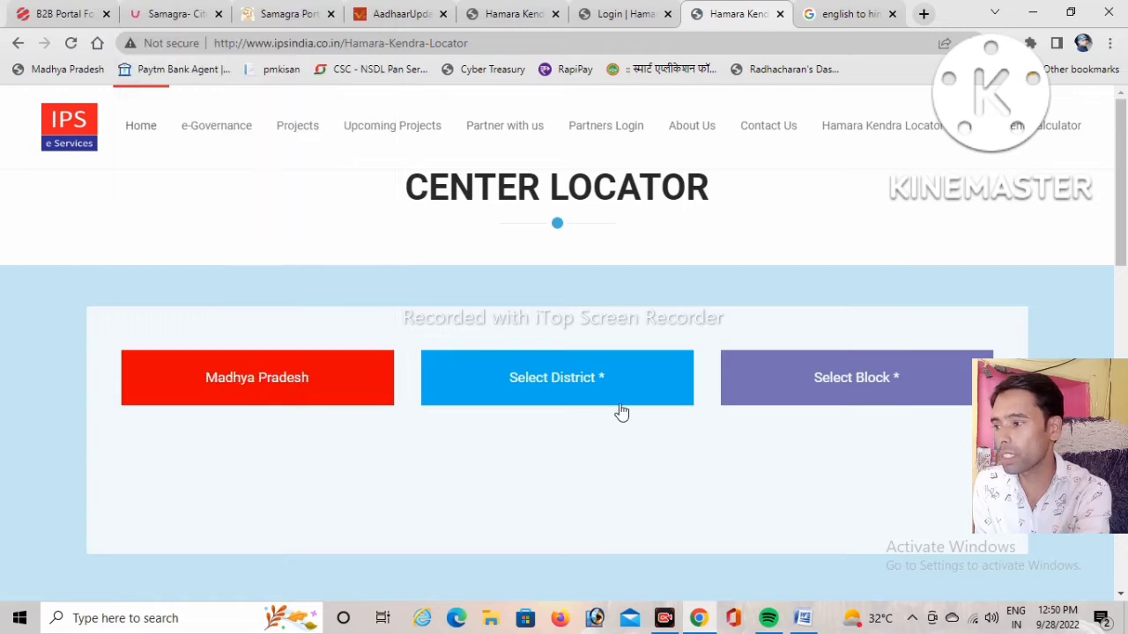
Set the center locator's district to Tikamgarh.
click(574, 390)
scroll(575, 256, down, 10)
scroll(577, 300, down, 20)
scroll(577, 308, down, 20)
scroll(576, 302, down, 10)
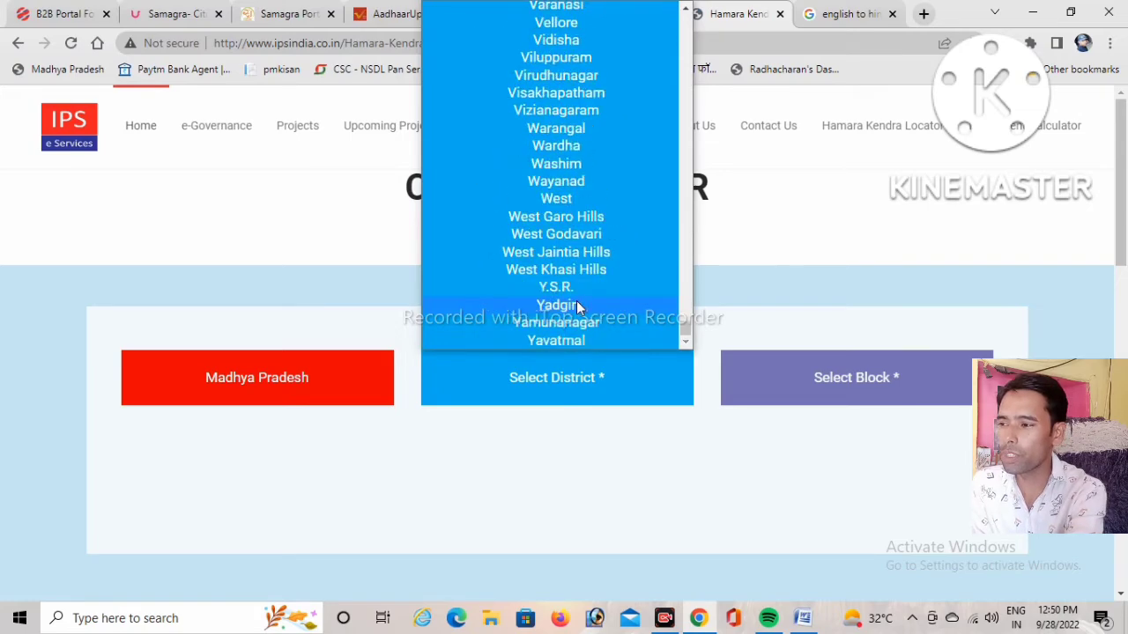
scroll(576, 301, up, 3)
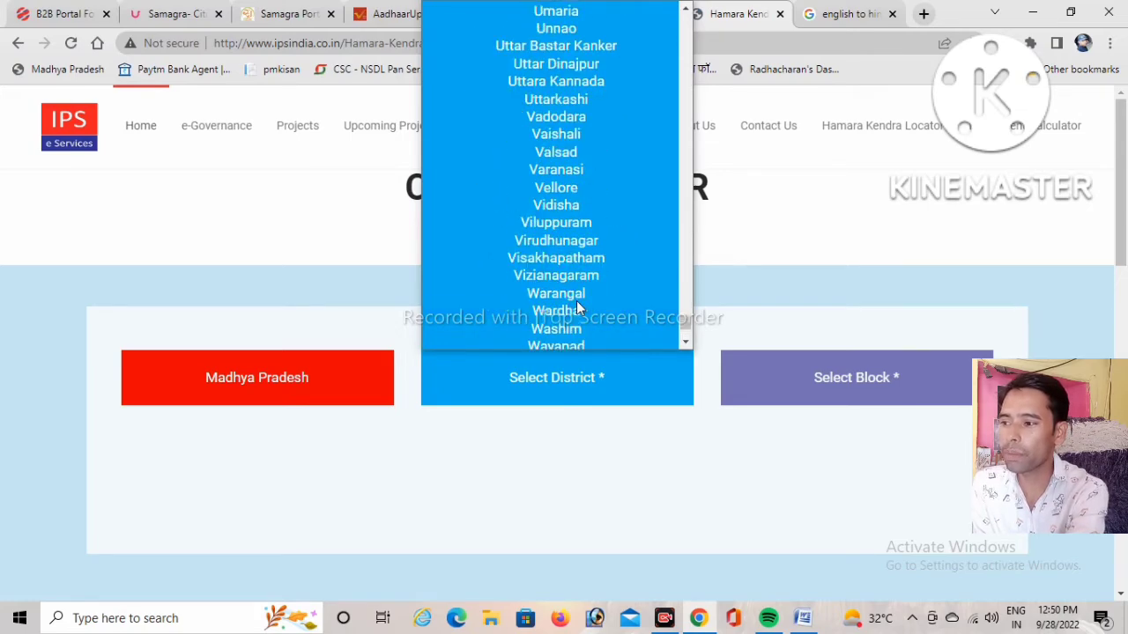
scroll(576, 301, up, 2)
scroll(576, 301, up, 3)
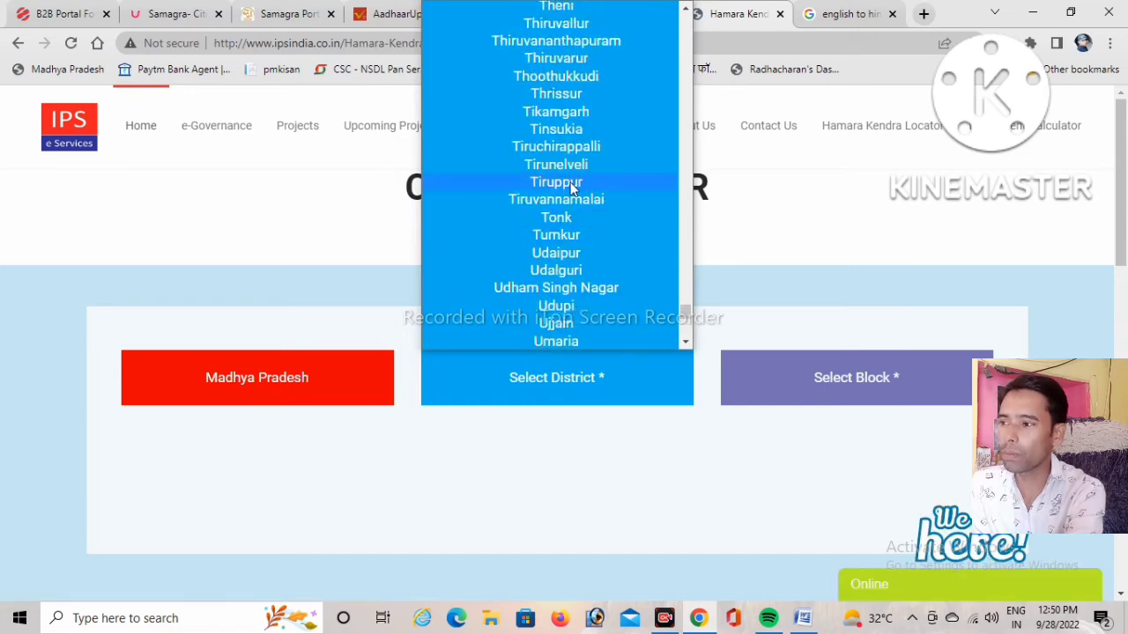
scroll(570, 185, up, 3)
scroll(555, 168, up, 2)
scroll(555, 172, down, 4)
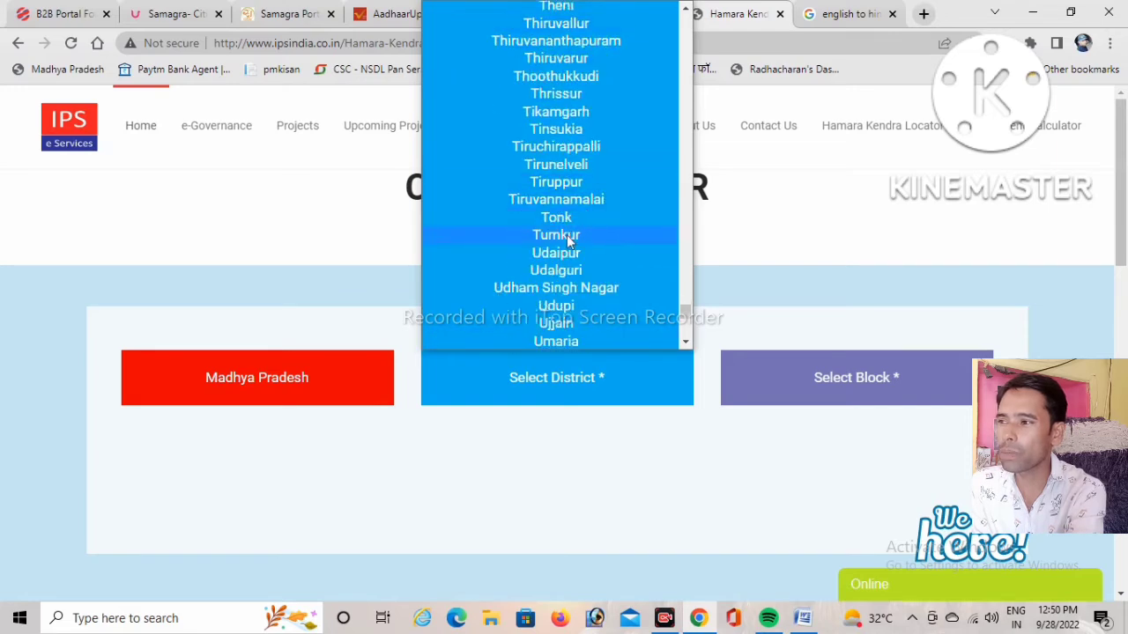
click(597, 118)
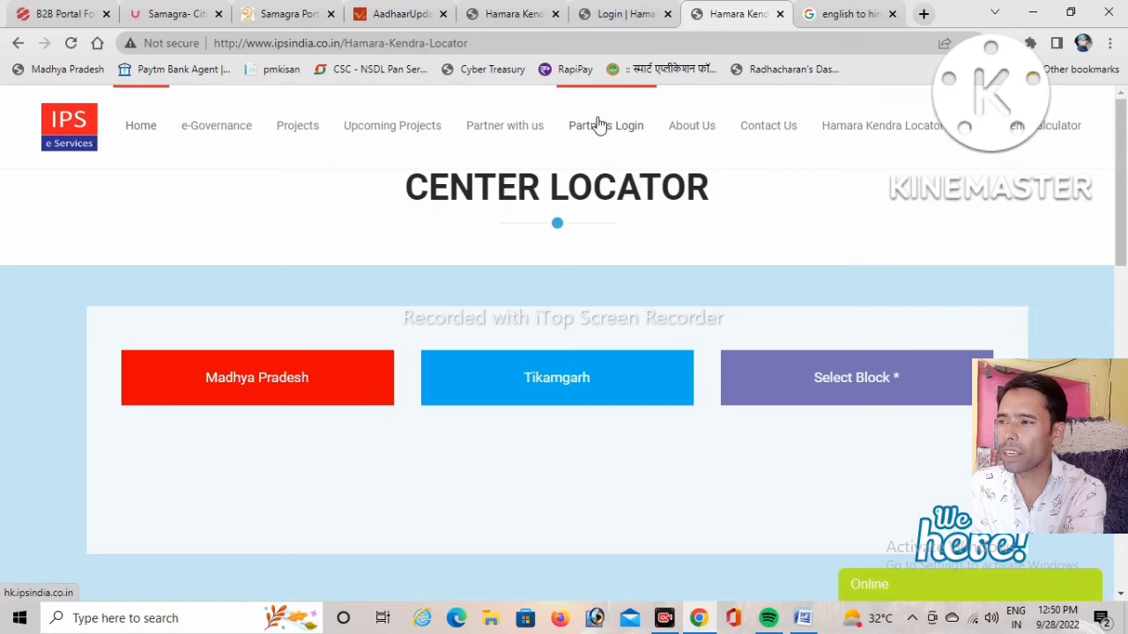
Browse the center locator's block list and choose Chakur.
click(866, 379)
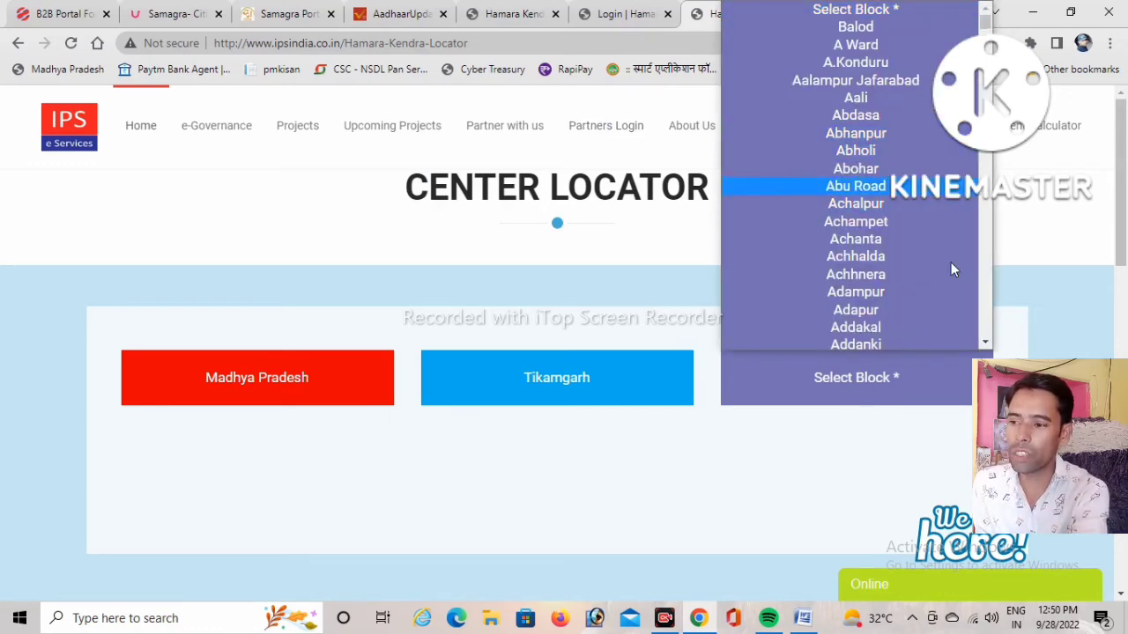
click(860, 386)
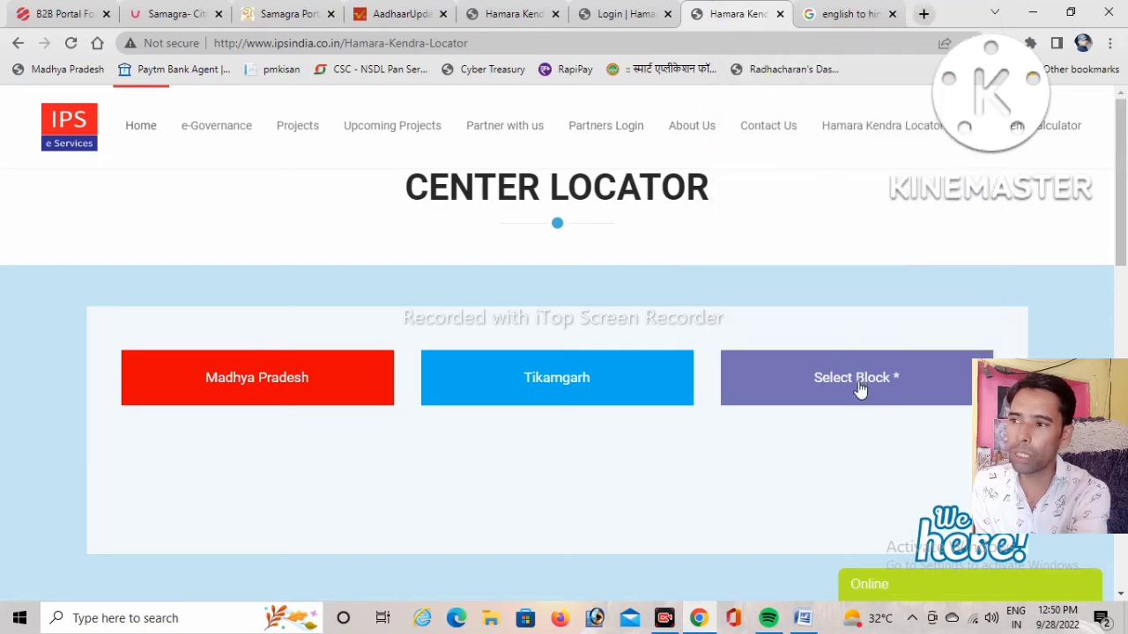
click(860, 386)
scroll(865, 211, down, 3)
scroll(863, 220, down, 12)
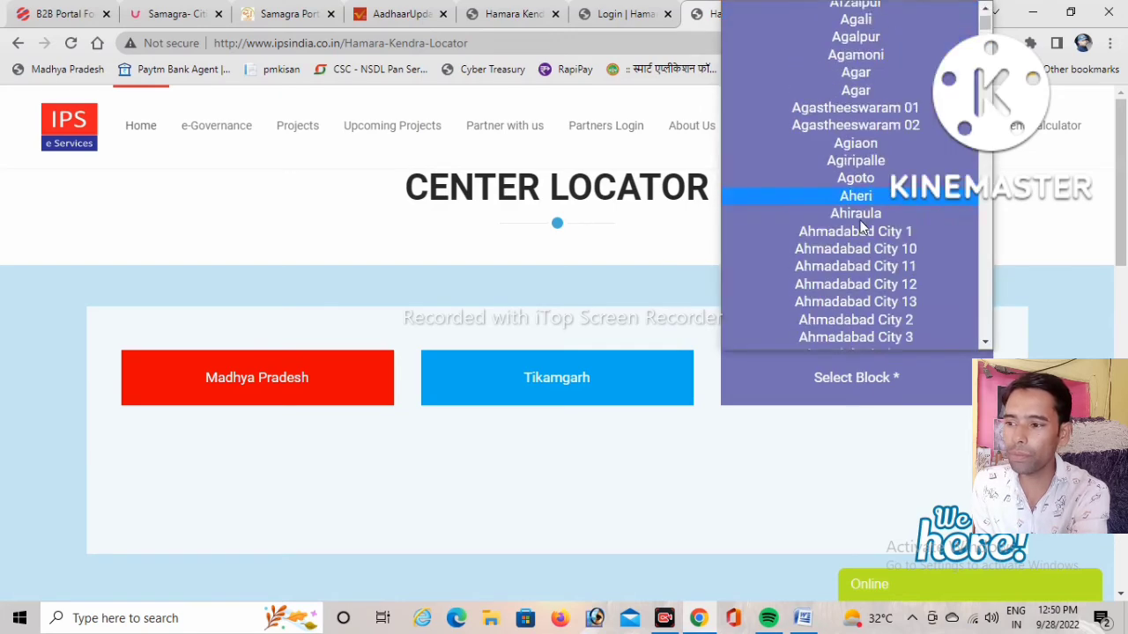
scroll(857, 245, down, 20)
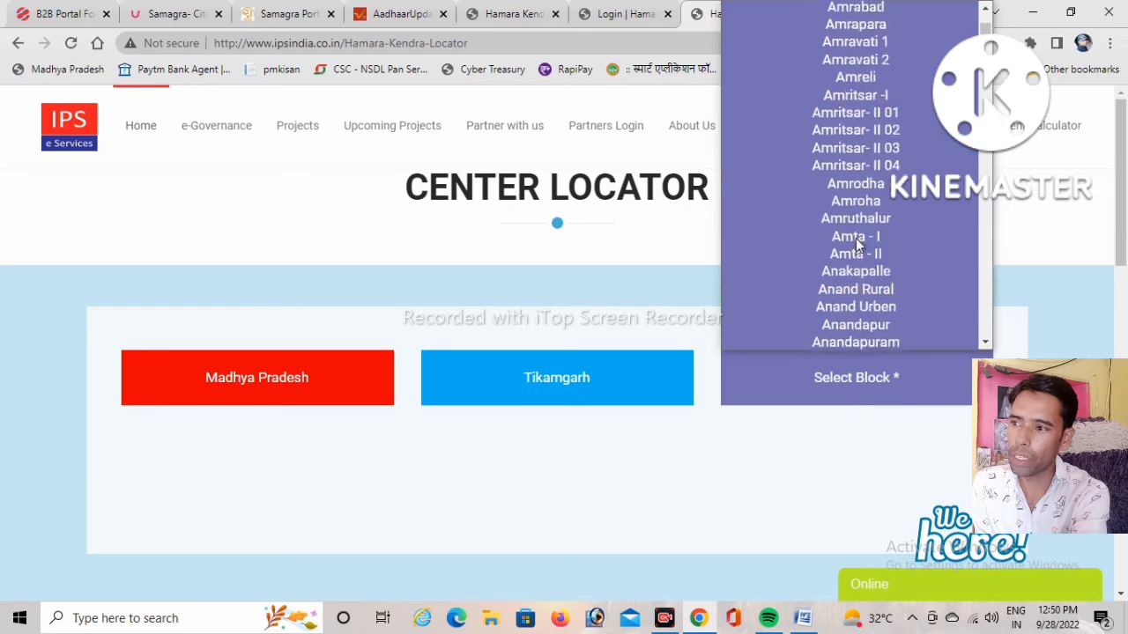
scroll(857, 249, down, 20)
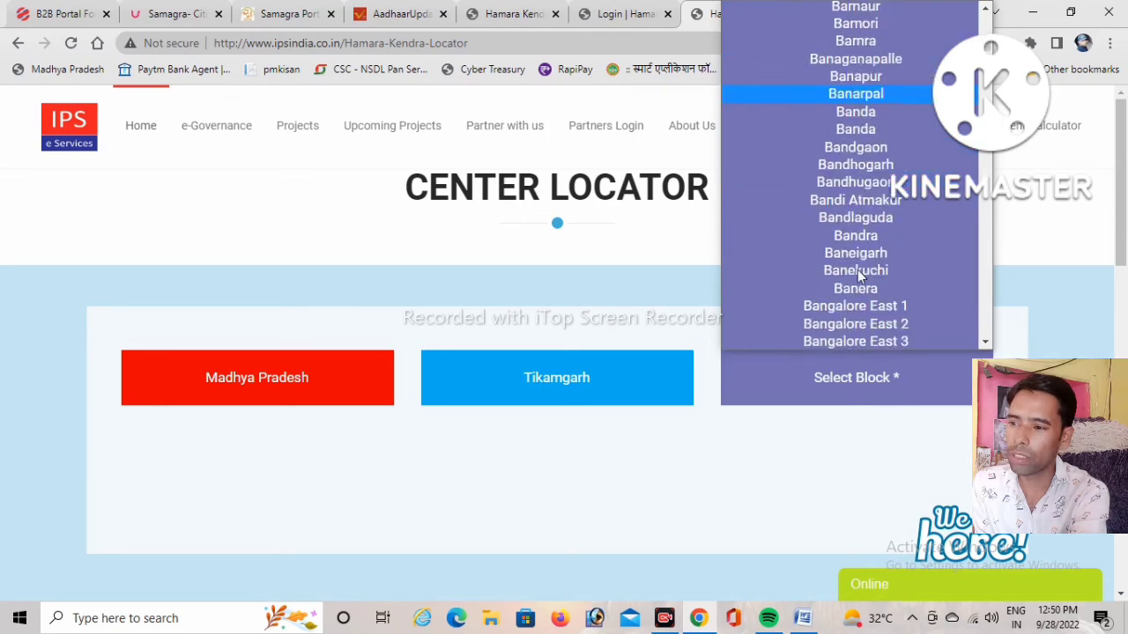
scroll(863, 256, down, 20)
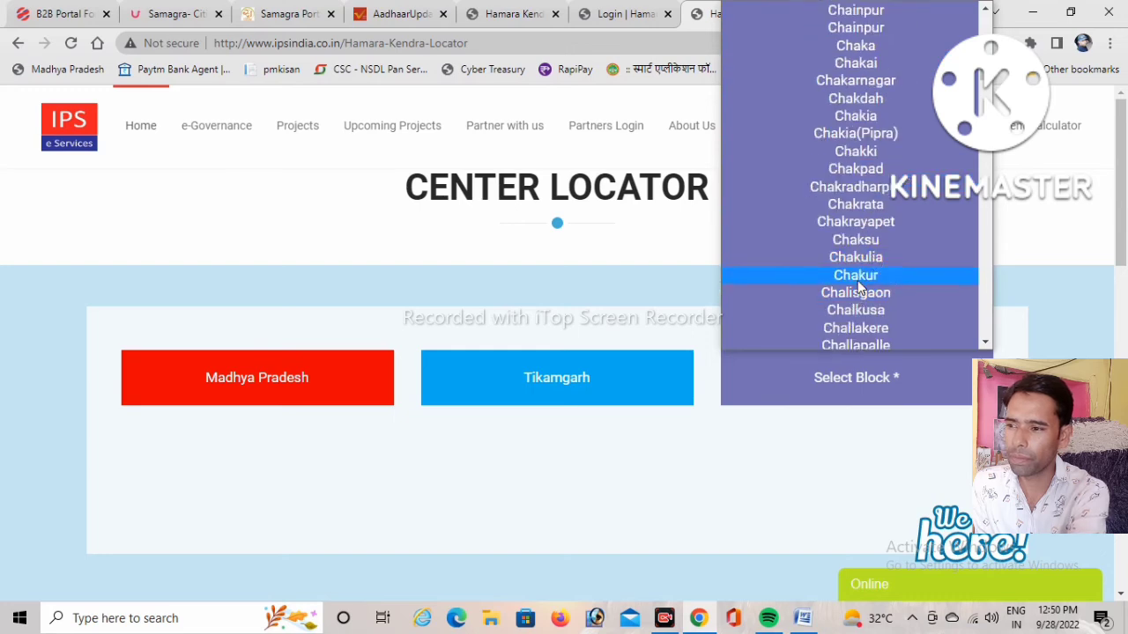
click(857, 280)
scroll(845, 407, down, 3)
scroll(839, 379, up, 3)
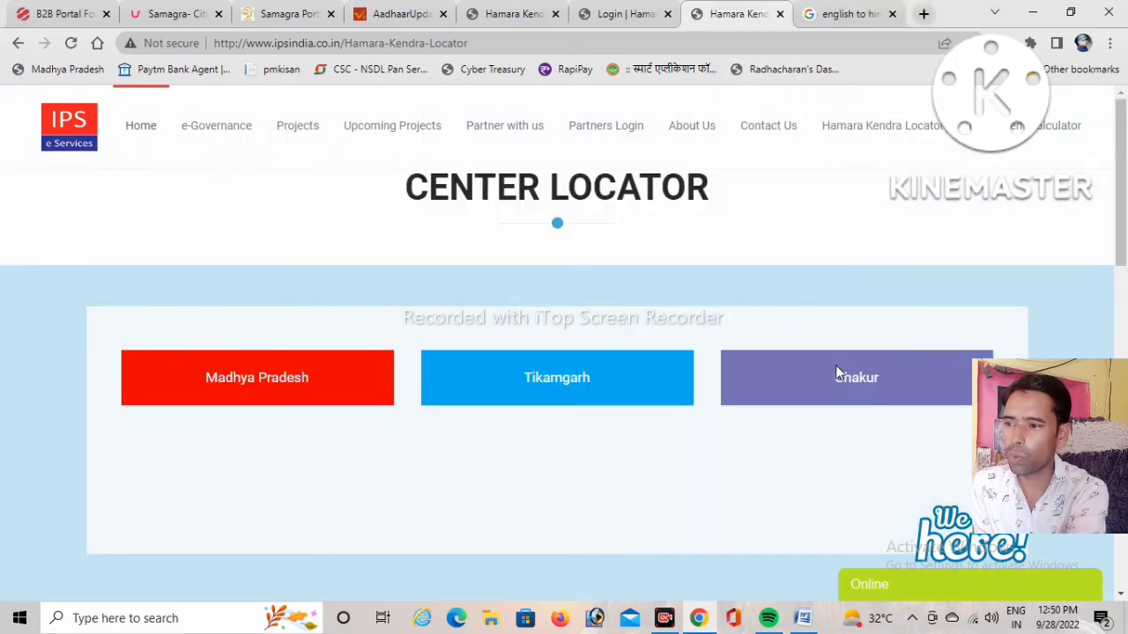
scroll(768, 388, down, 4)
scroll(766, 393, up, 3)
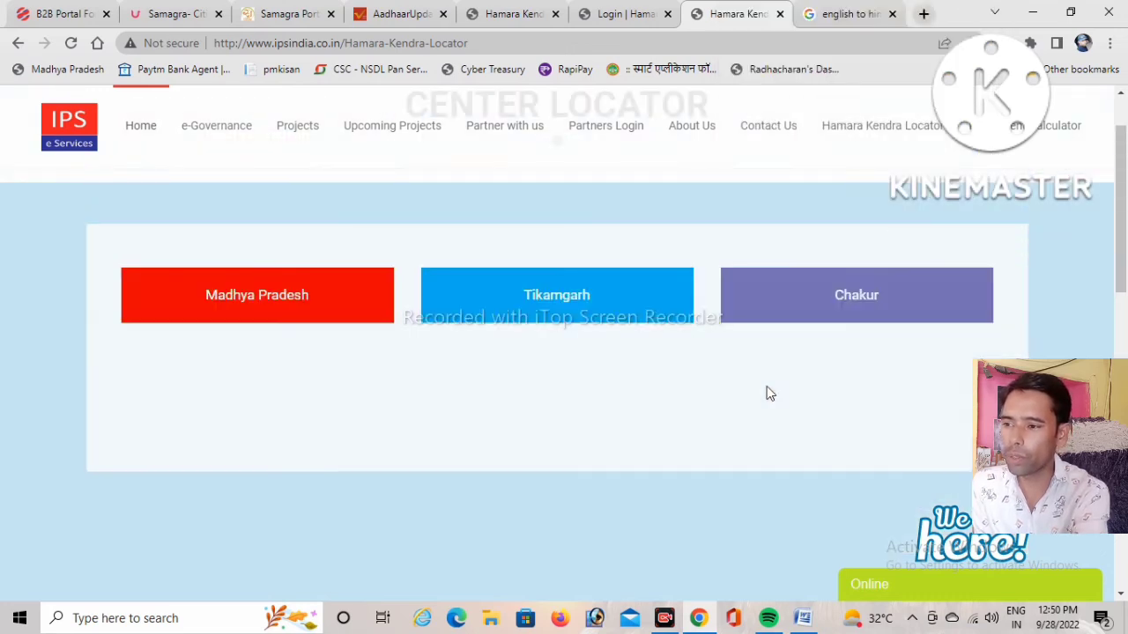
Set the center locator's block to Niwai and check the results area for listed centres.
click(855, 296)
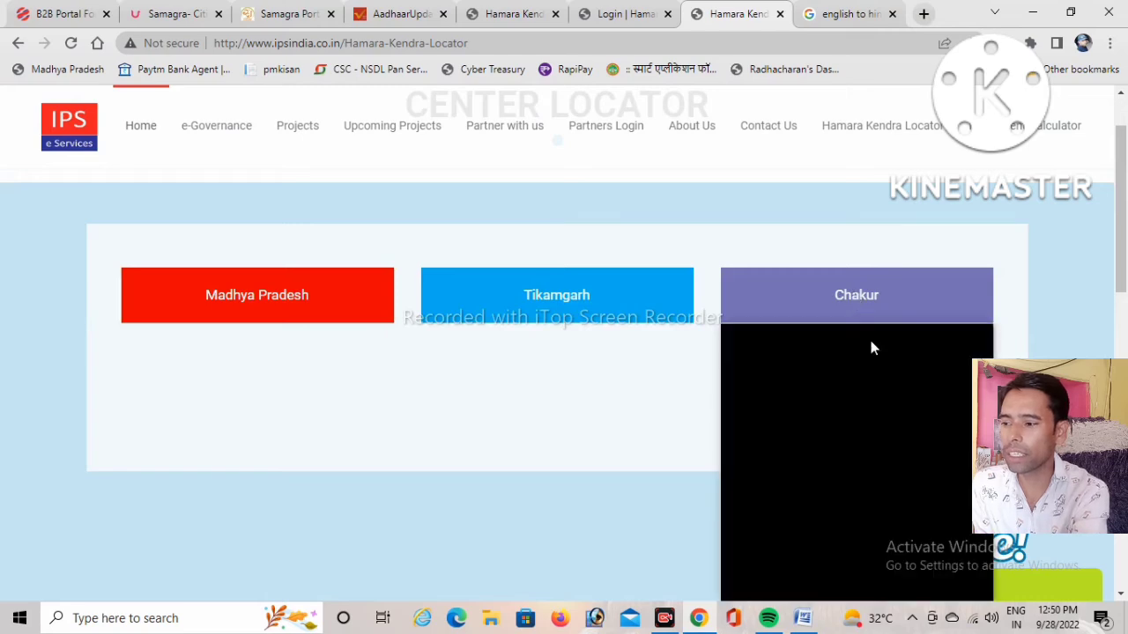
scroll(866, 379, down, 10)
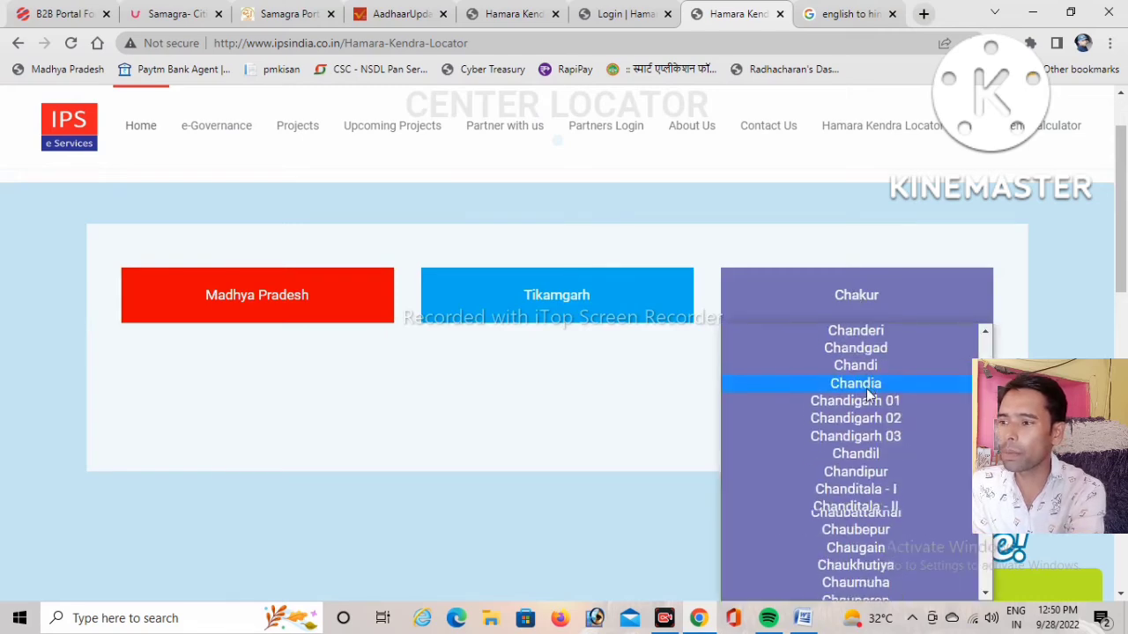
text(niwai)
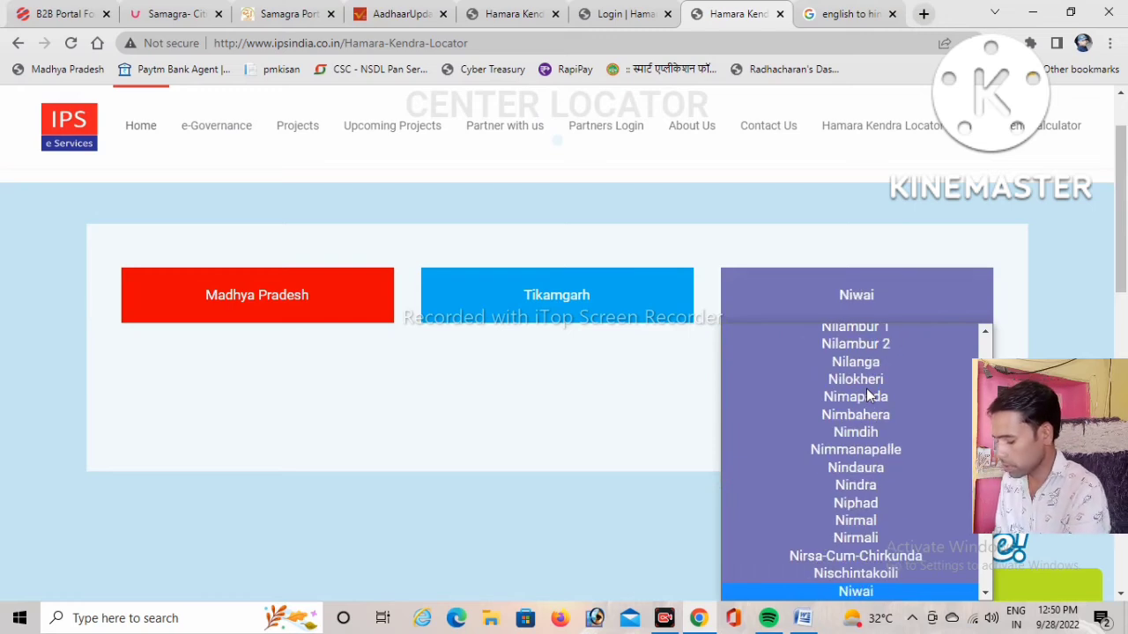
key(Return)
scroll(784, 387, down, 3)
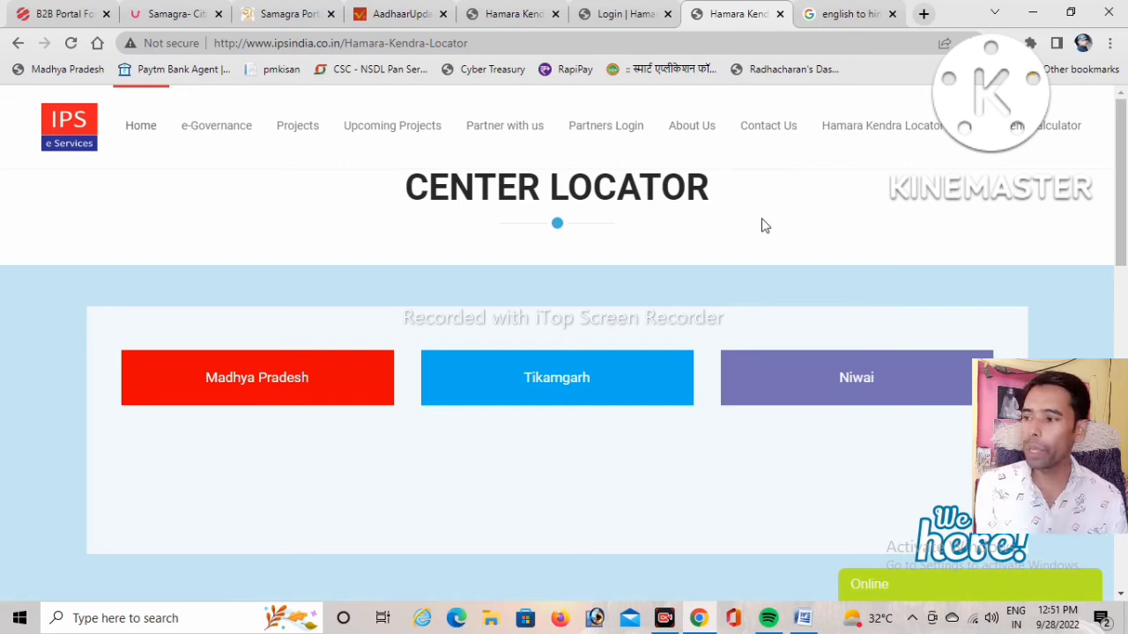
scroll(764, 226, down, 1)
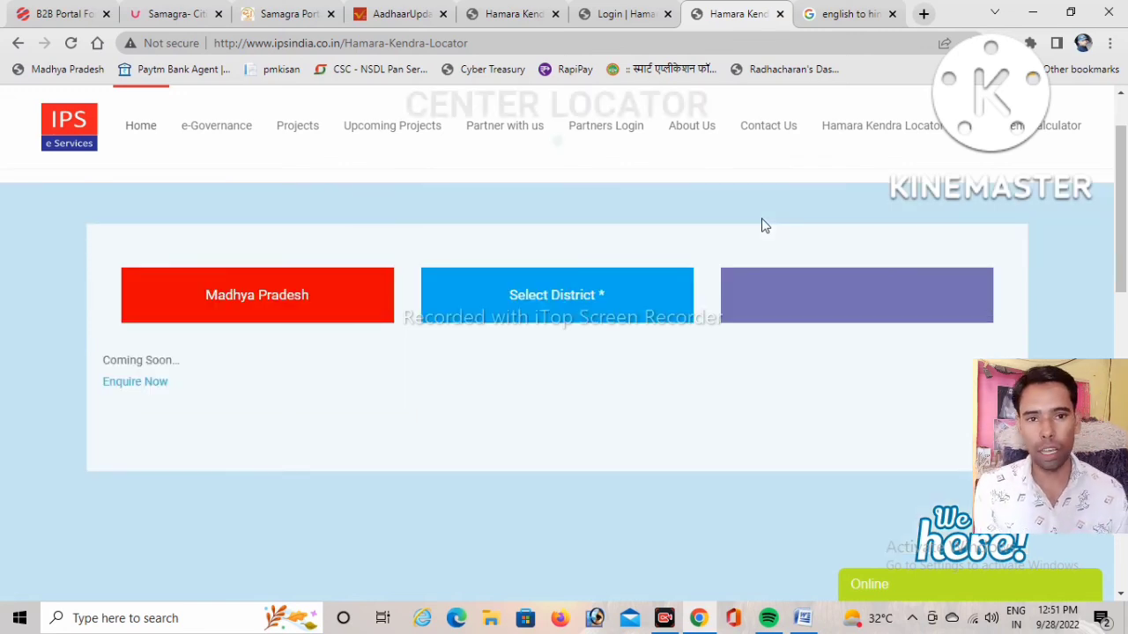